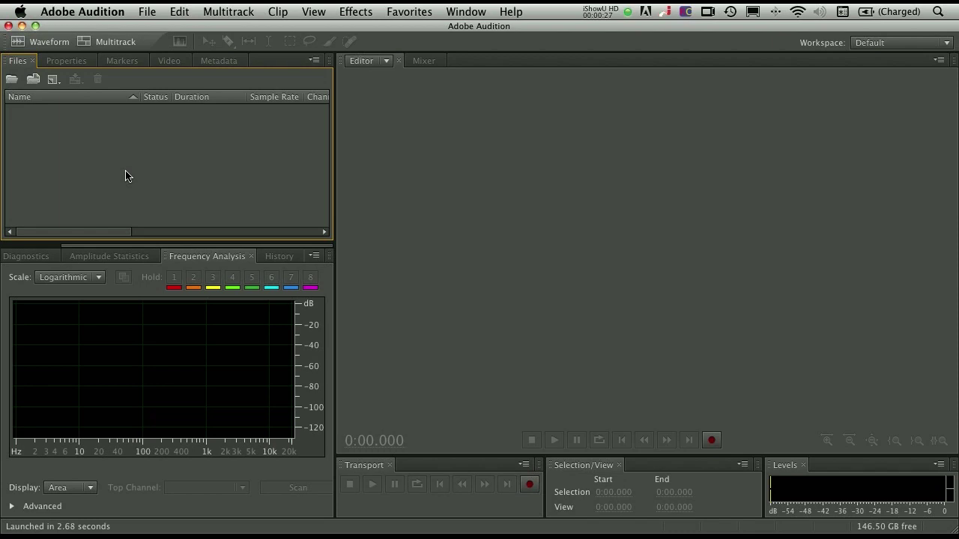
# Step: Open the Audio Hardware preferences
pyautogui.click(93, 9)
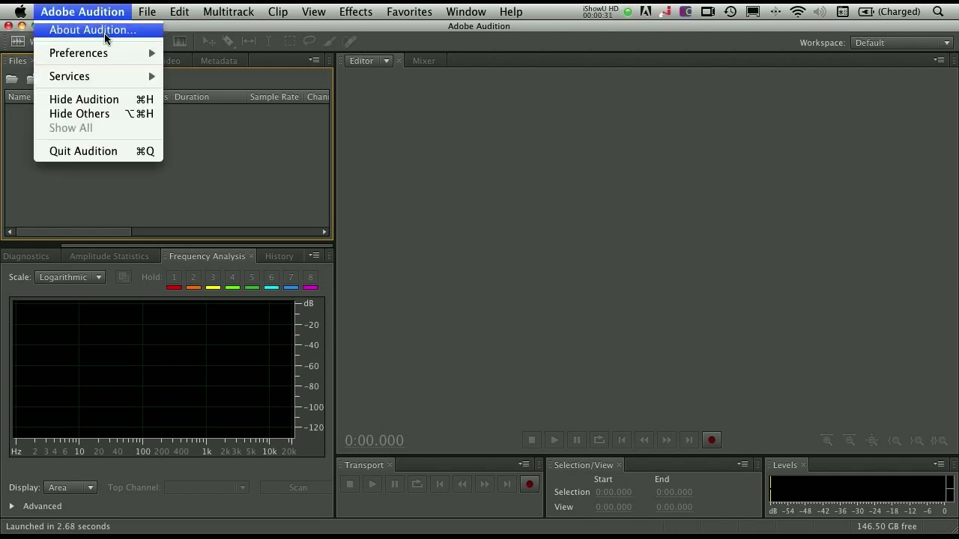
pyautogui.moveTo(107, 53)
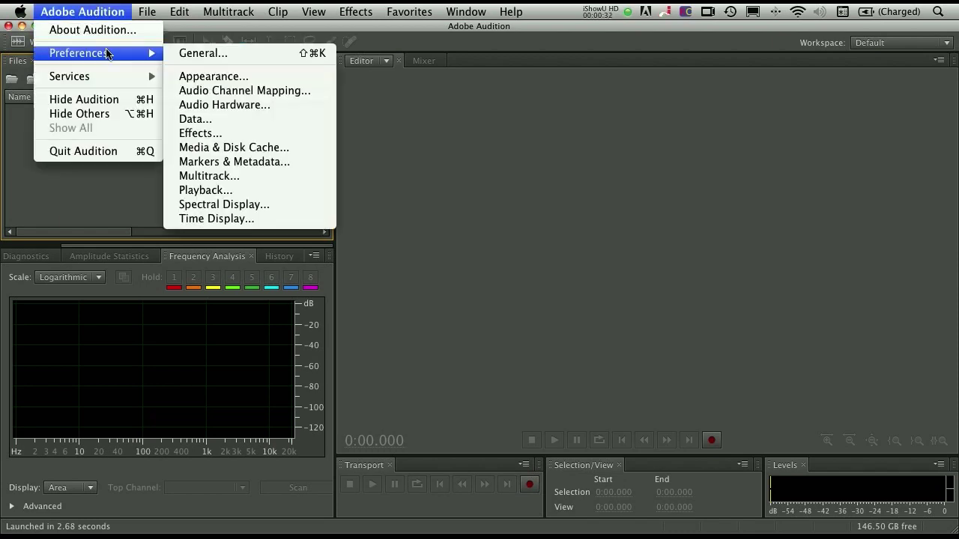
pyautogui.click(229, 108)
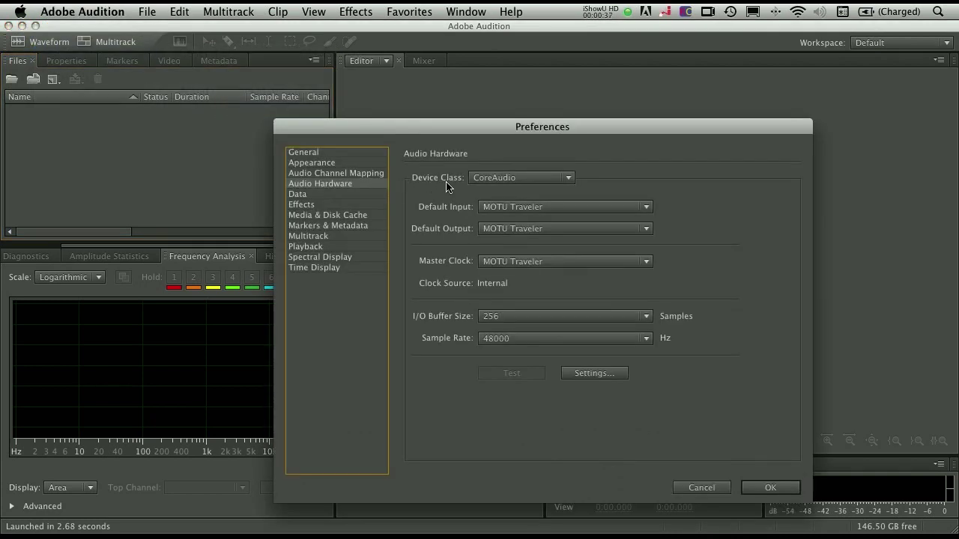
# Step: Review the hardware settings, keeping CoreAudio, MOTU Traveler input and clock, and 48000 Hz
pyautogui.click(482, 185)
pyautogui.click(483, 185)
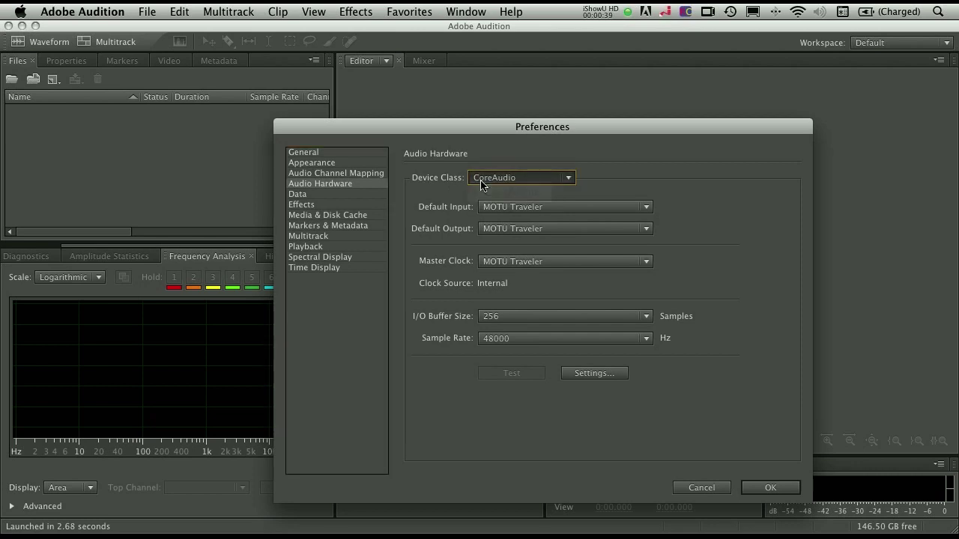
pyautogui.click(570, 210)
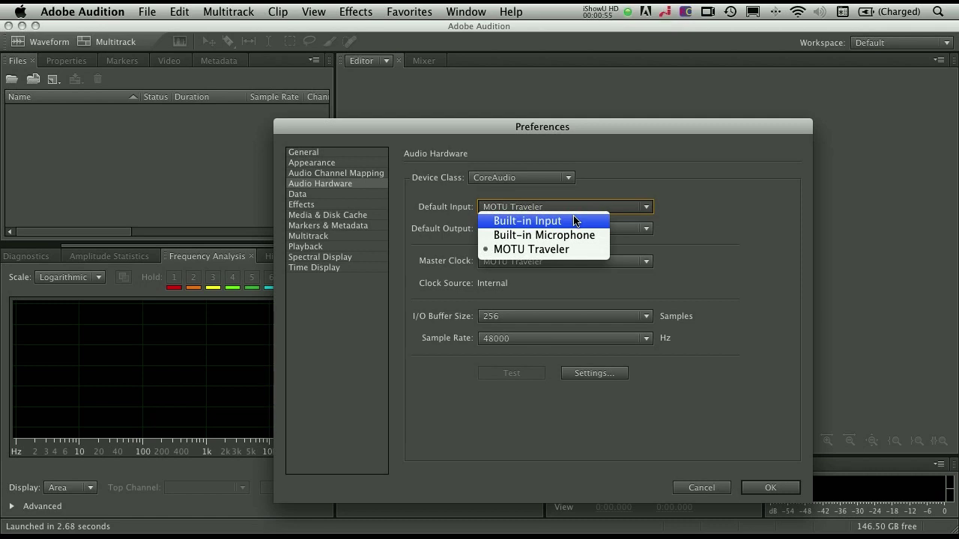
pyautogui.click(617, 156)
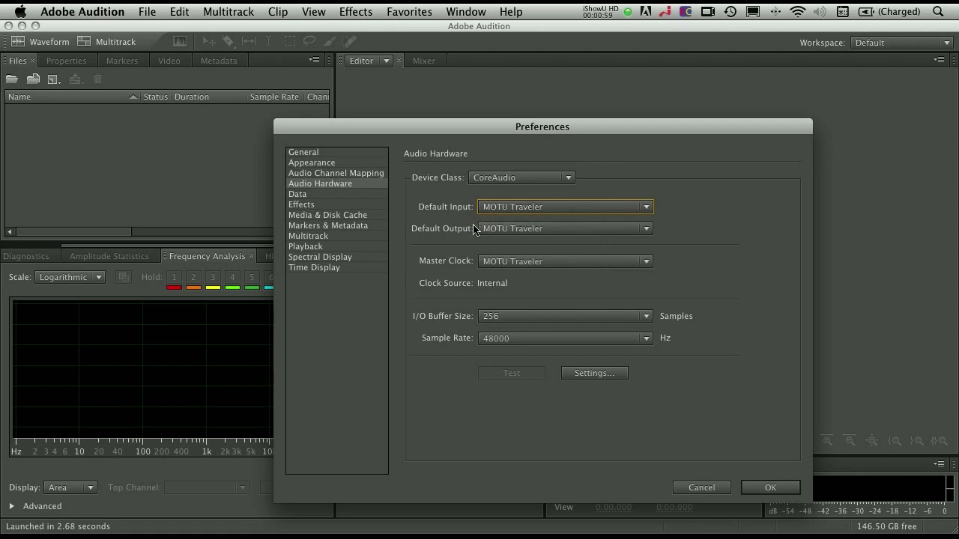
pyautogui.click(557, 262)
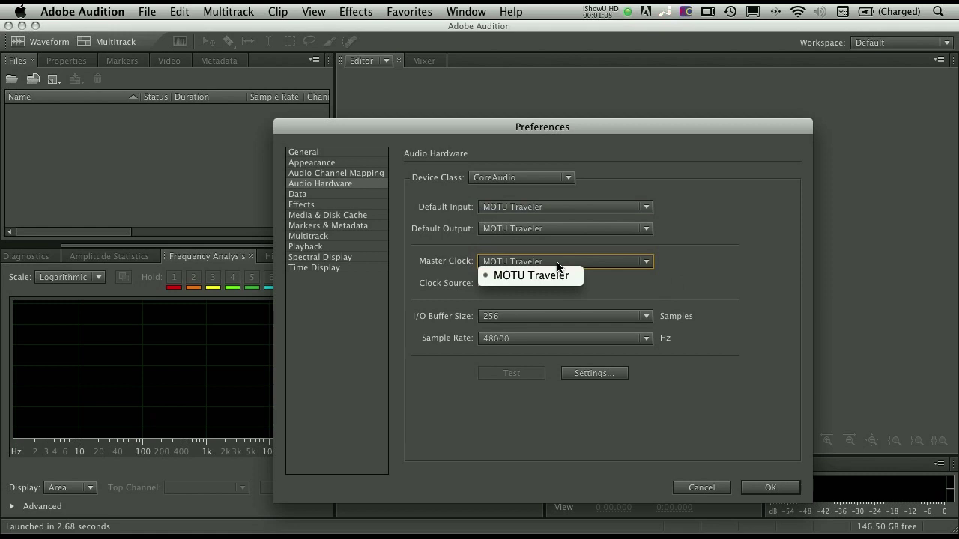
pyautogui.click(532, 249)
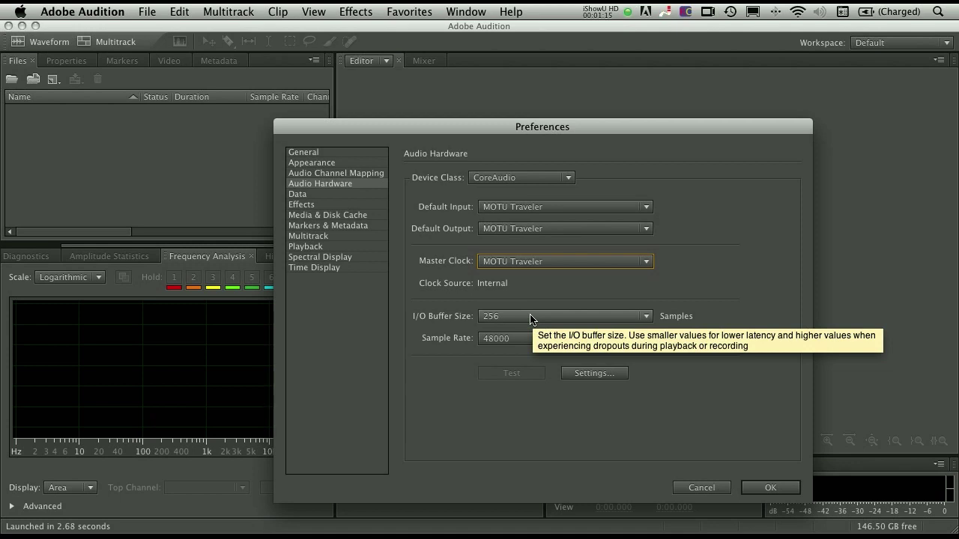
pyautogui.click(531, 339)
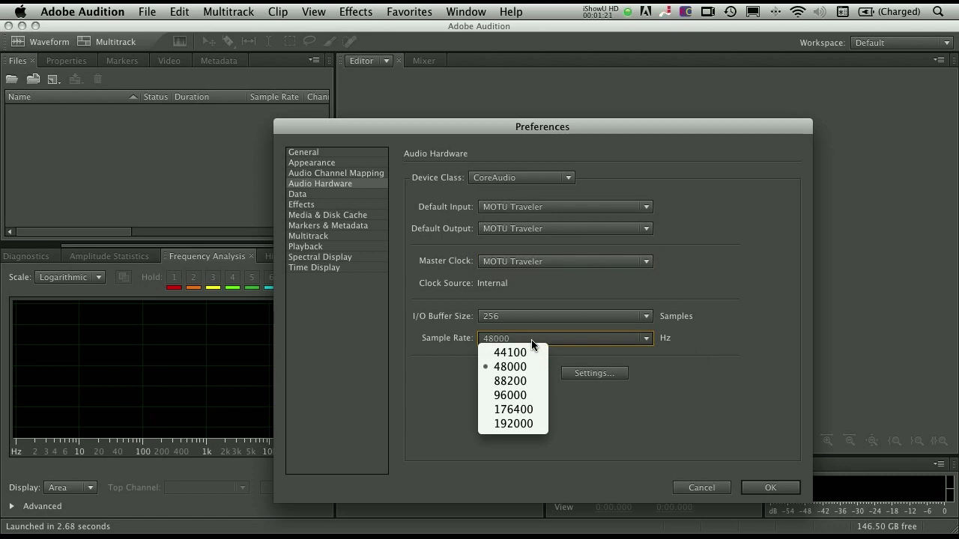
pyautogui.click(557, 343)
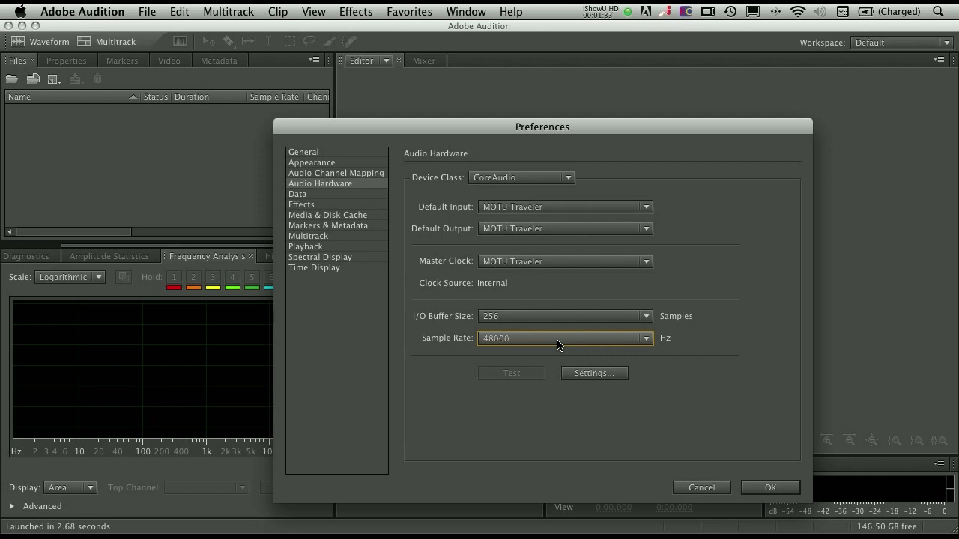
# Step: Review Audio Channel Mapping with input 1 left on MOTU Traveler 1, then cancel Preferences
pyautogui.click(330, 174)
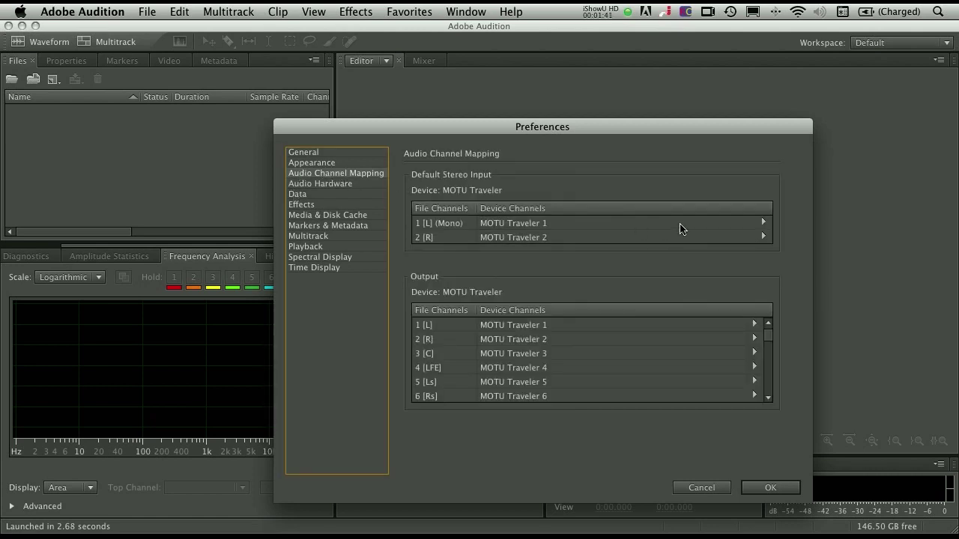
pyautogui.click(763, 224)
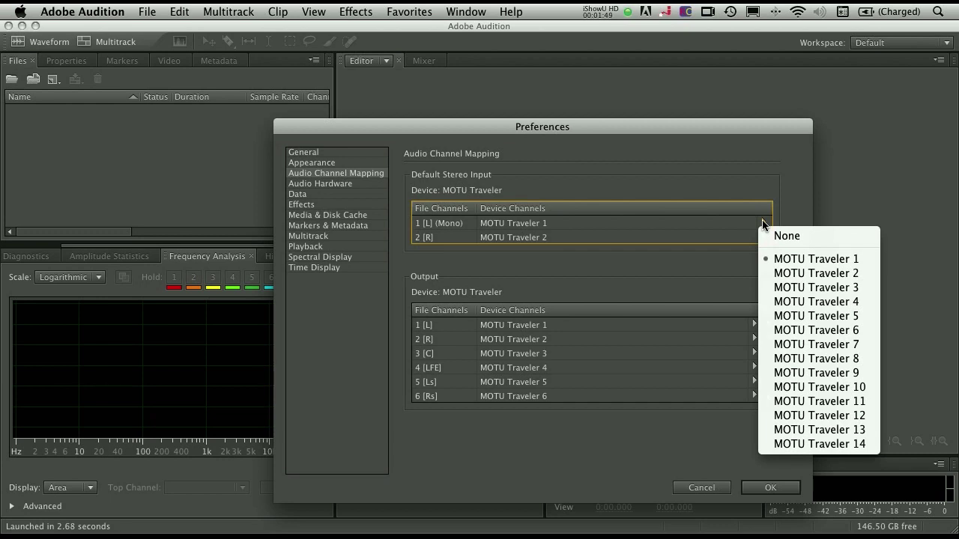
pyautogui.click(745, 192)
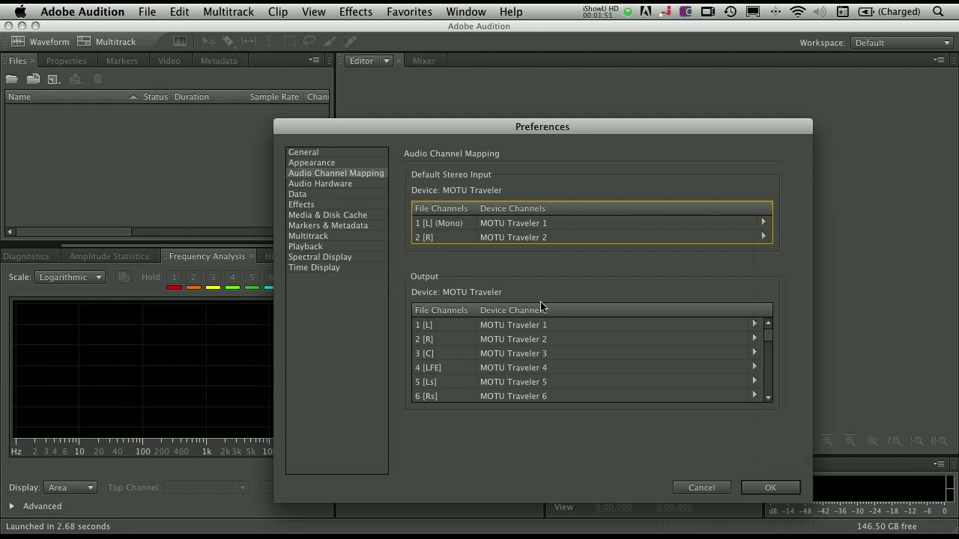
pyautogui.scroll(-5, 769, 338)
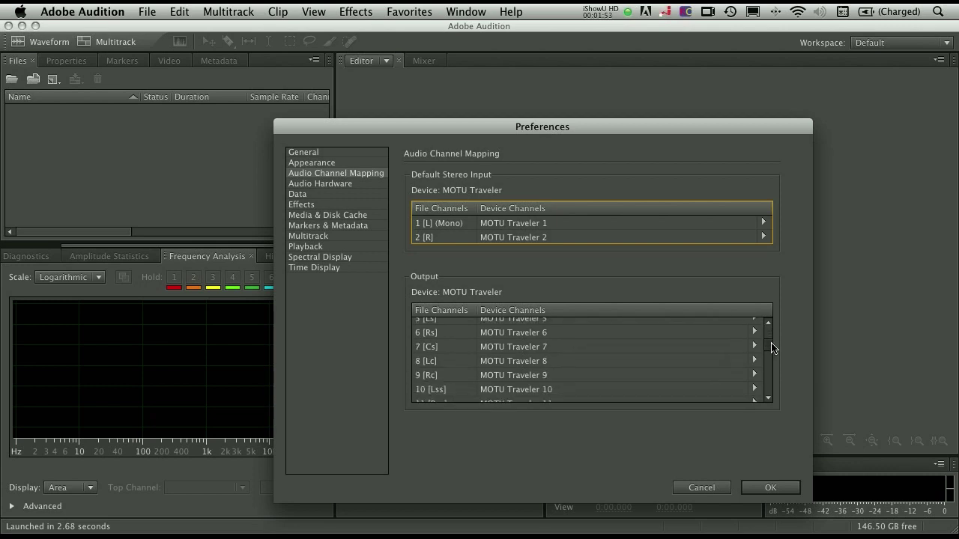
pyautogui.scroll(-10, 772, 348)
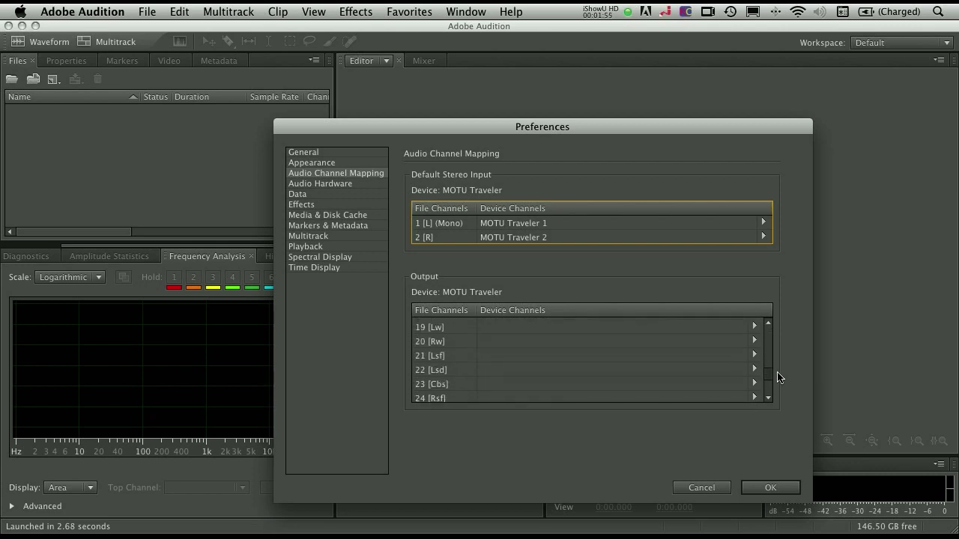
pyautogui.moveTo(780, 377); pyautogui.dragTo(777, 334)
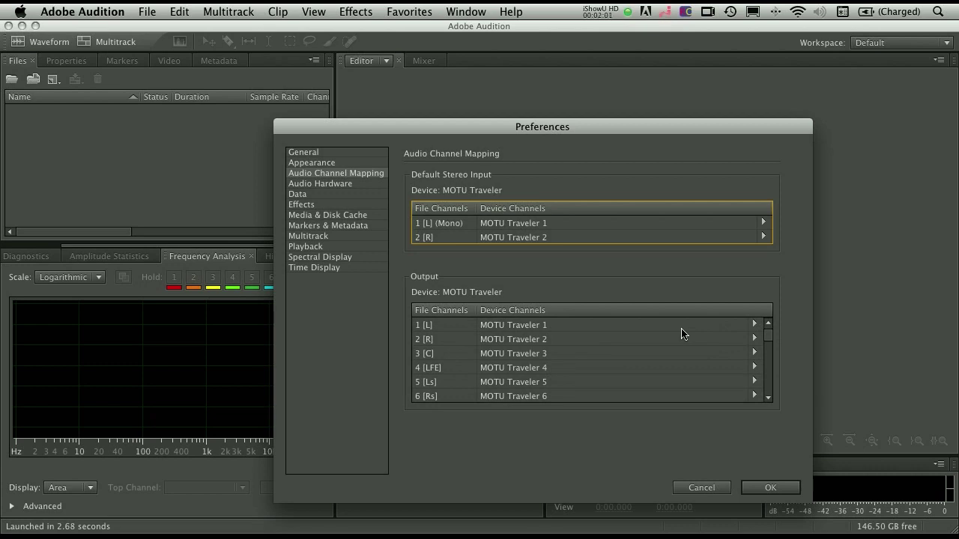
pyautogui.click(696, 489)
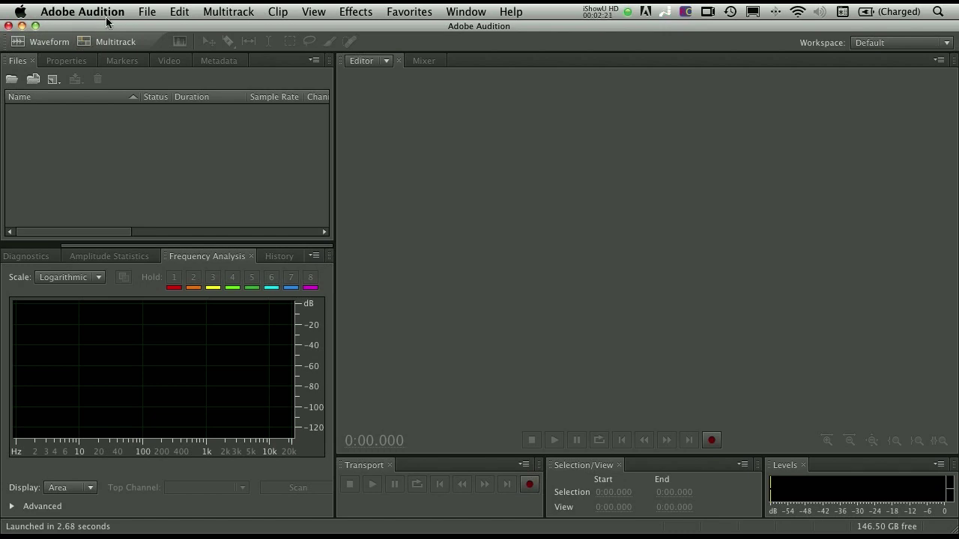
# Step: Browse the File menu's New and Import submenus
pyautogui.click(144, 12)
pyautogui.moveTo(159, 30)
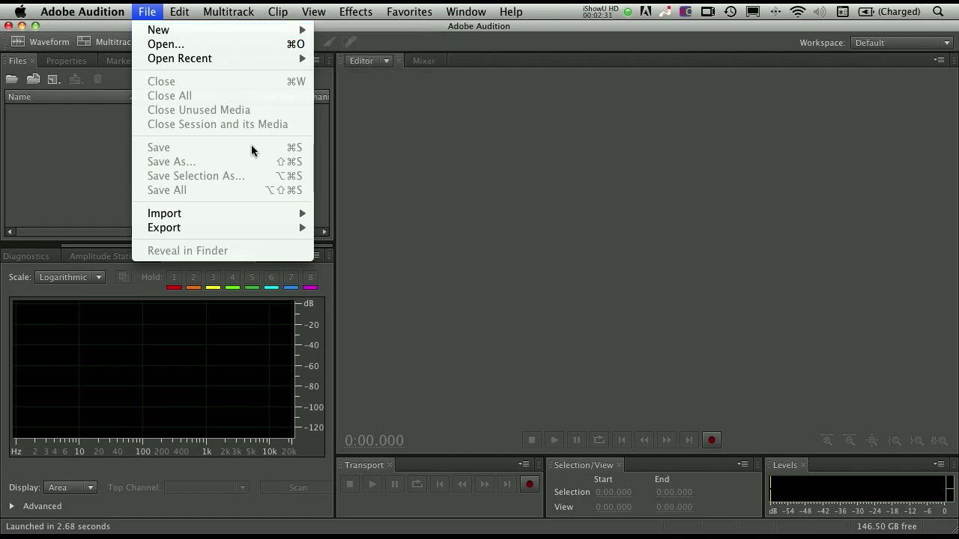
pyautogui.moveTo(253, 215)
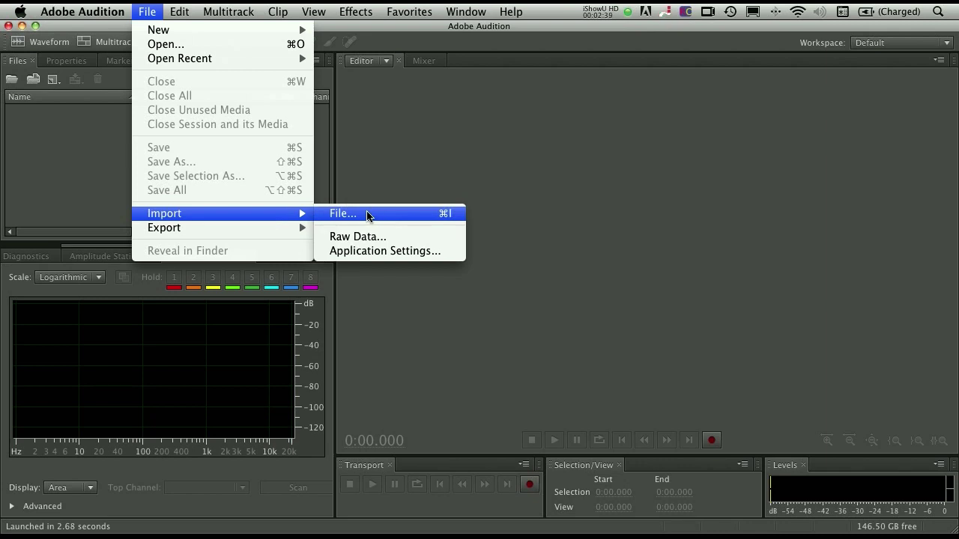
# Step: Start a new multitrack session with a custom name, 48000 Hz, 32 (float) bit depth and Stereo master
pyautogui.click(147, 12)
pyautogui.click(89, 42)
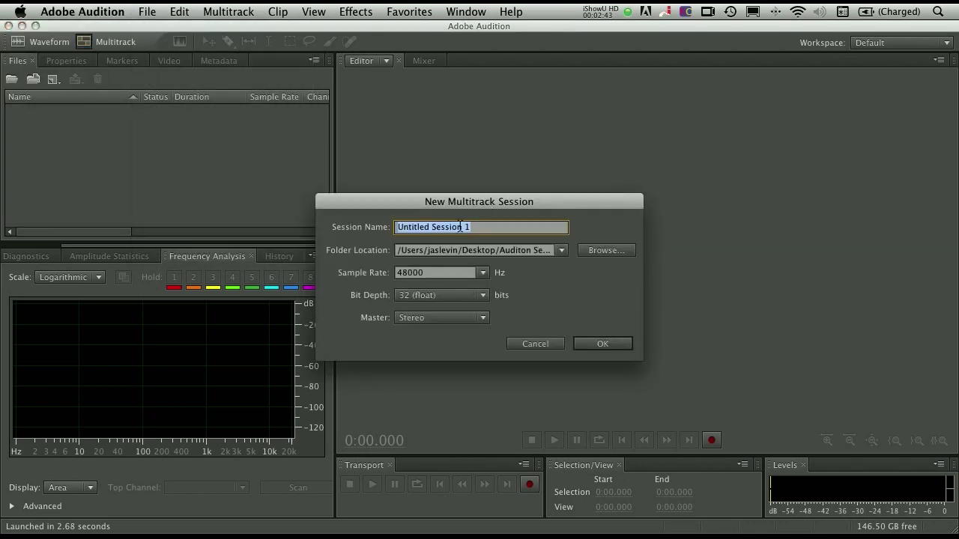
pyautogui.write('Jason Session')
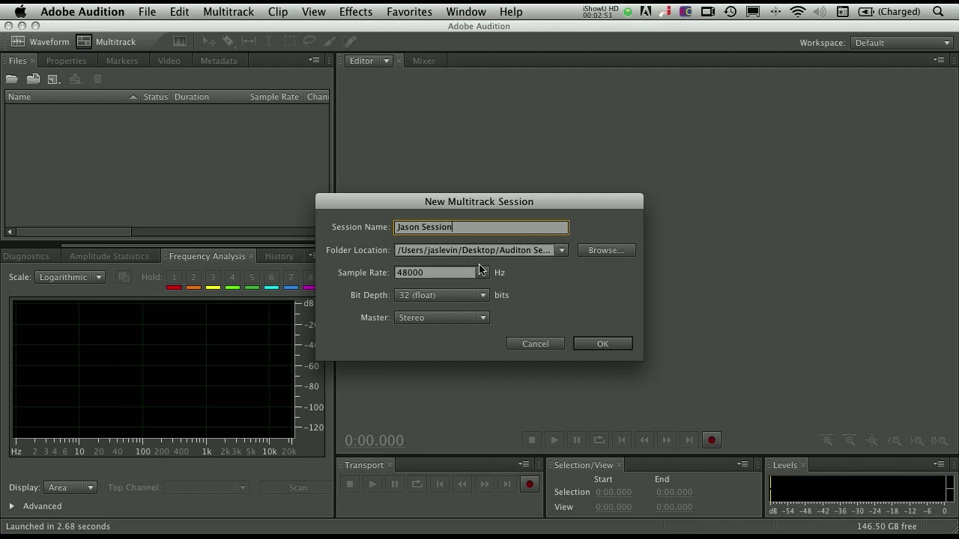
pyautogui.click(484, 273)
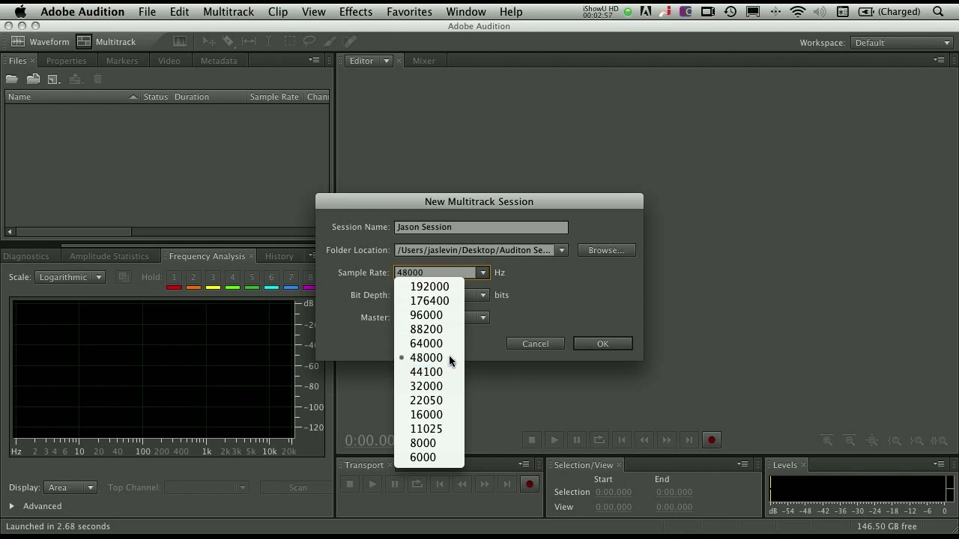
pyautogui.click(450, 359)
pyautogui.click(482, 295)
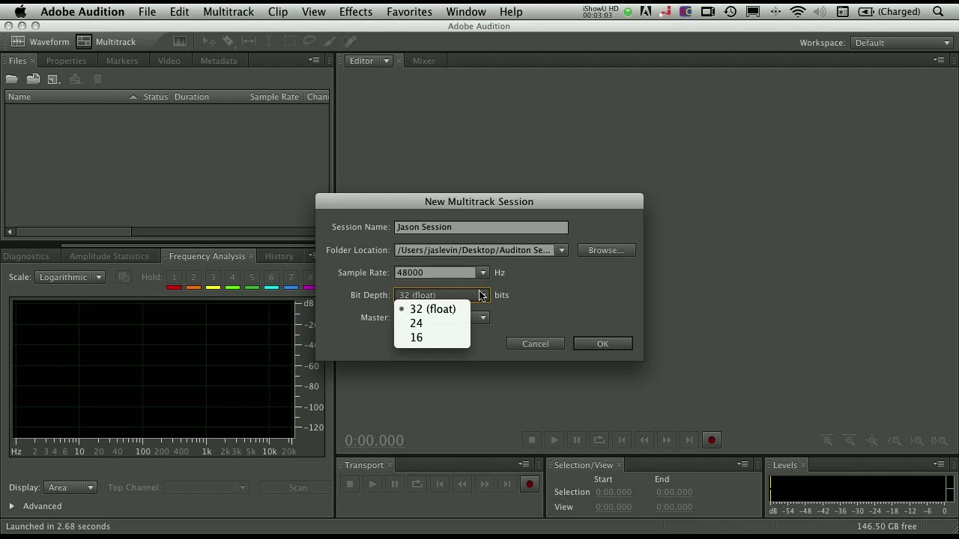
pyautogui.click(482, 295)
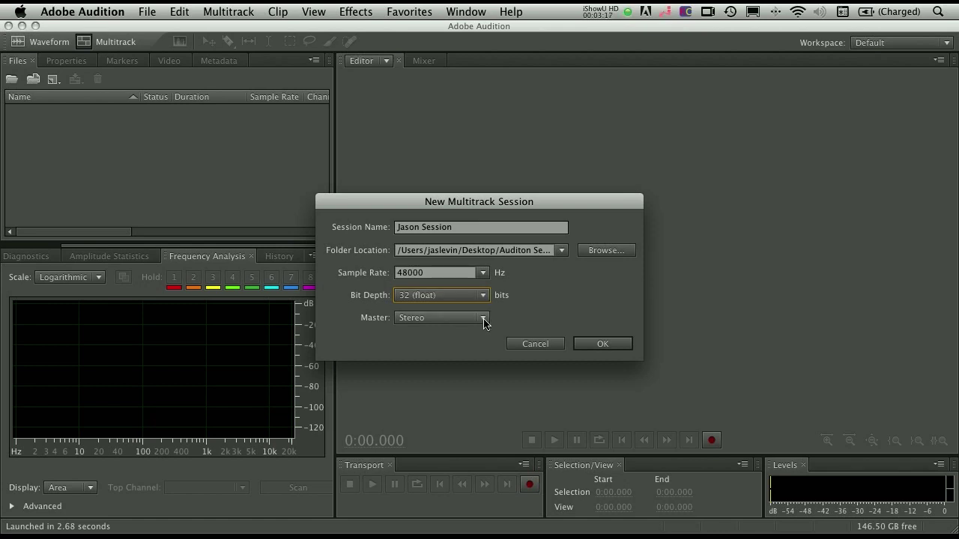
pyautogui.click(484, 319)
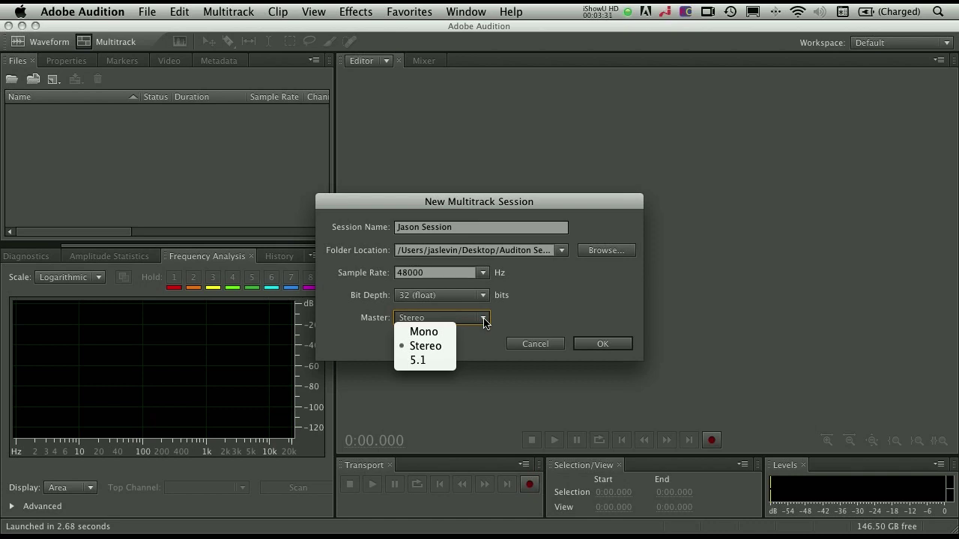
pyautogui.click(425, 345)
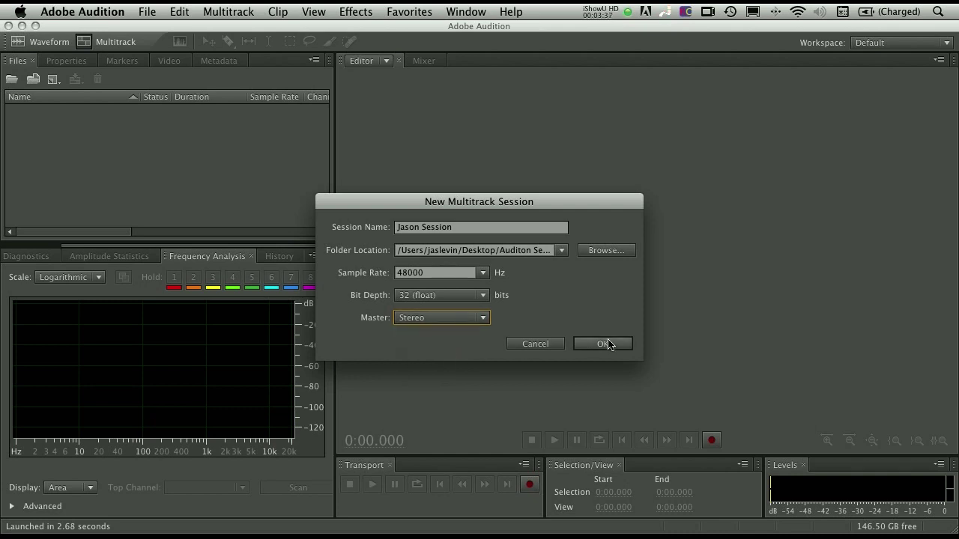
# Step: Create the 48000 Hz stereo multitrack session with these settings
pyautogui.click(605, 344)
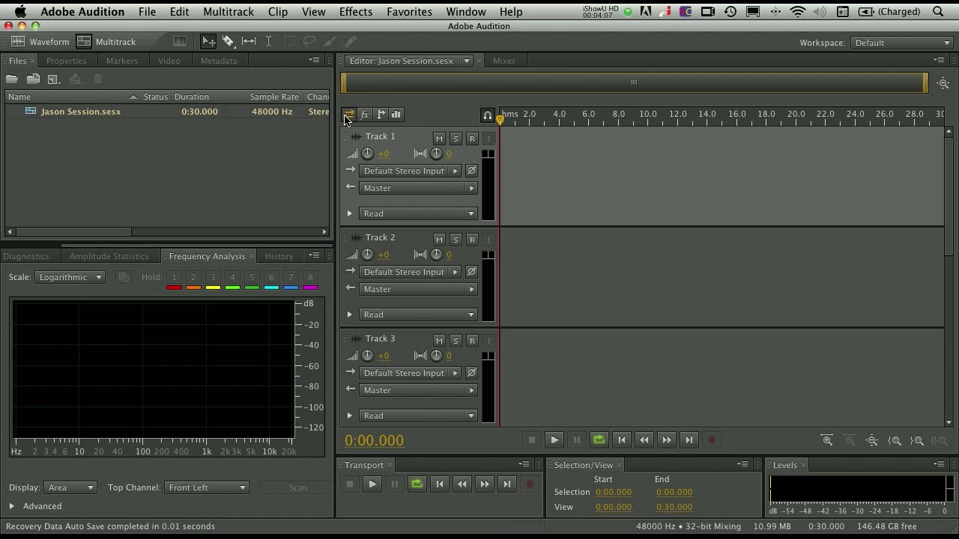
# Step: Set Track 1's input to the stereo [05S] MOTU Traveler 5 pair
pyautogui.click(455, 171)
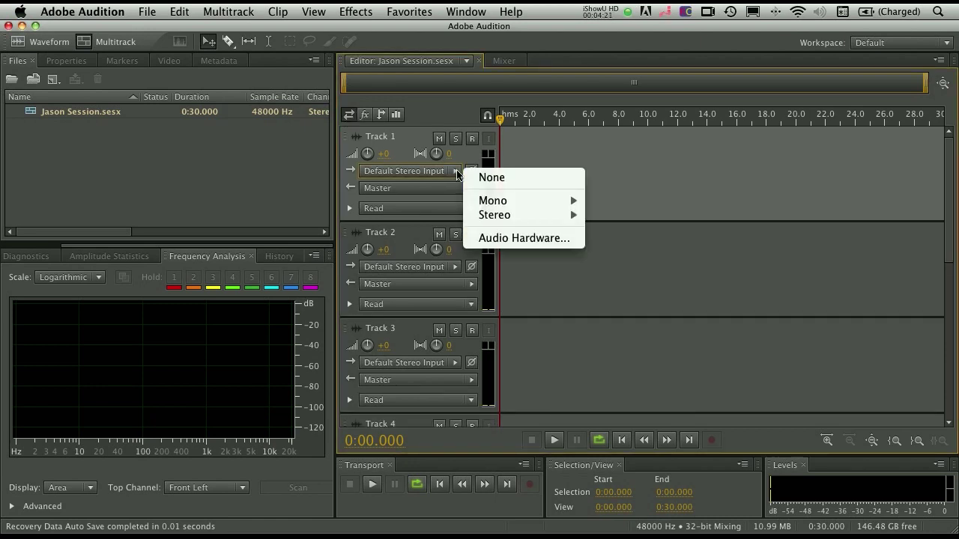
pyautogui.moveTo(517, 202)
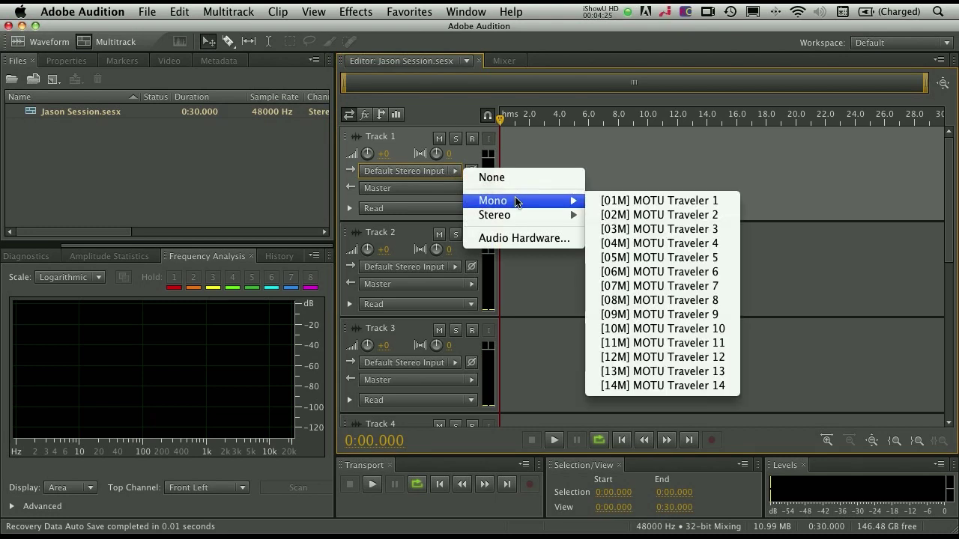
pyautogui.moveTo(529, 218)
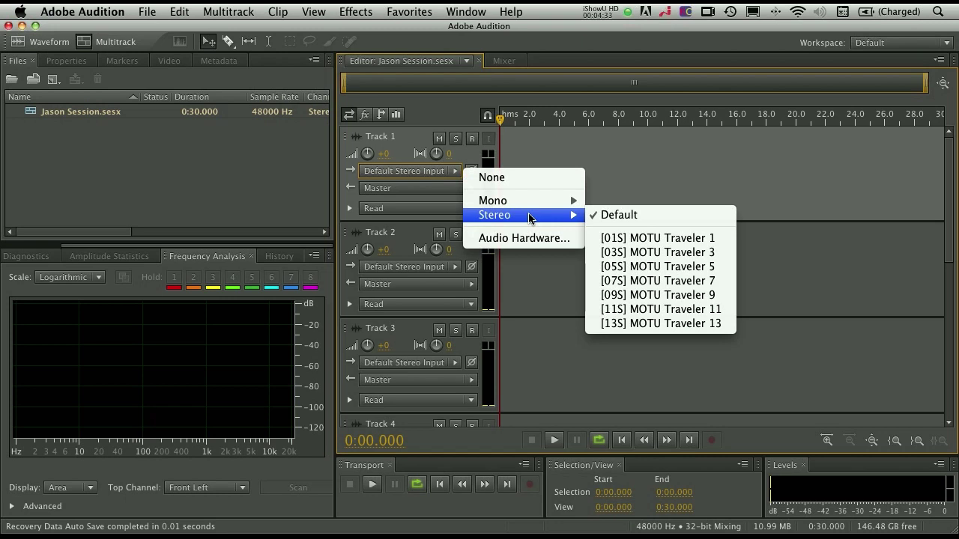
pyautogui.click(657, 268)
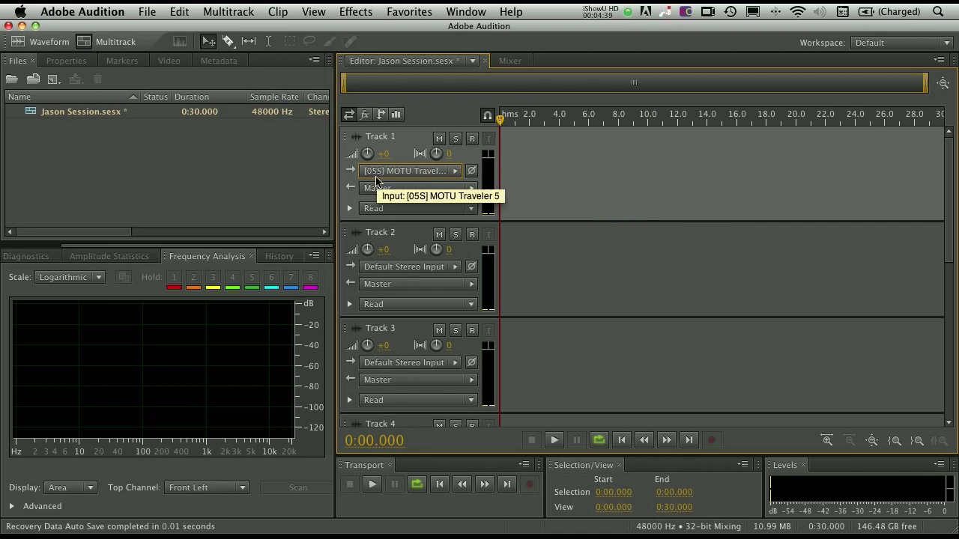
# Step: Leave Track 1's output on Master and switch to the Mixer view
pyautogui.click(468, 189)
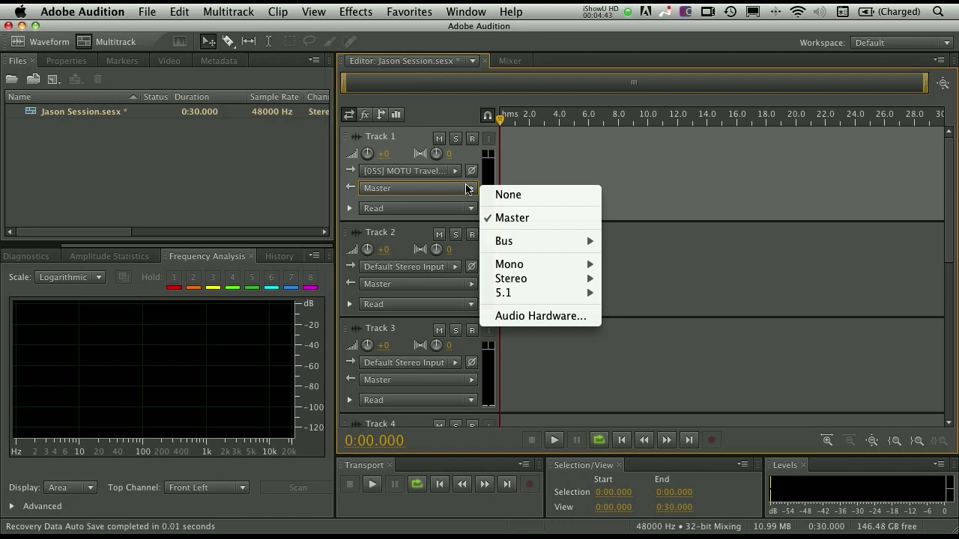
pyautogui.click(468, 188)
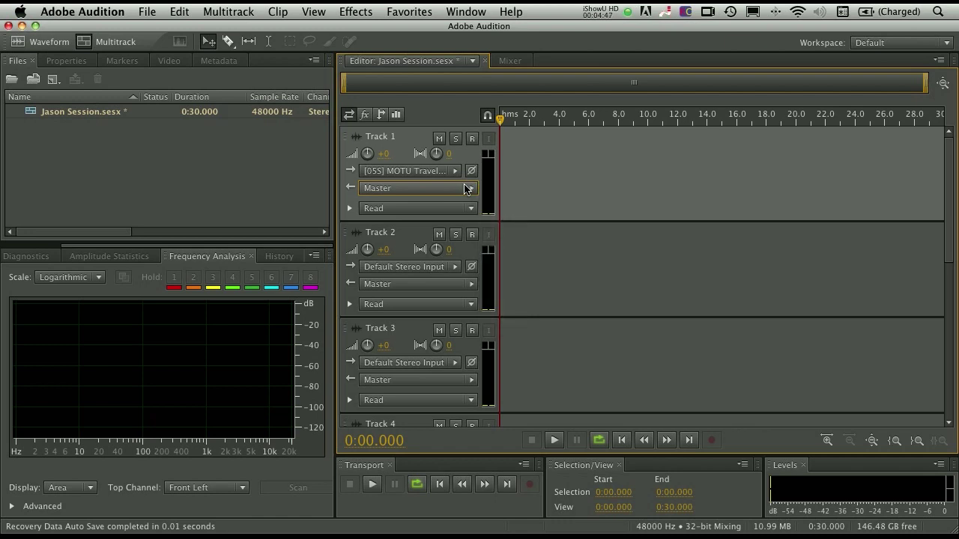
pyautogui.click(511, 62)
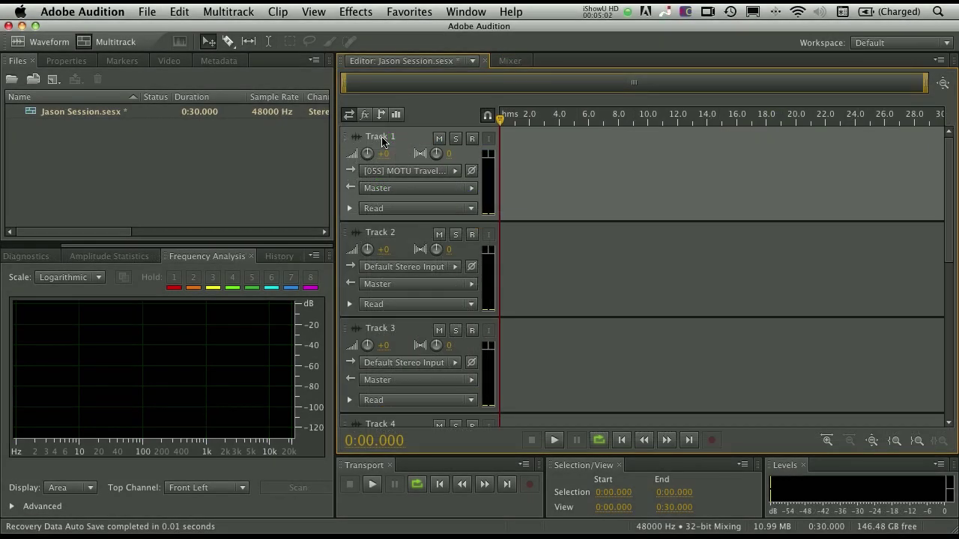
# Step: Rename the first three tracks Drums, Bass and Organ
pyautogui.click(382, 138)
pyautogui.write('Drums')
pyautogui.press('Return')
pyautogui.click(382, 234)
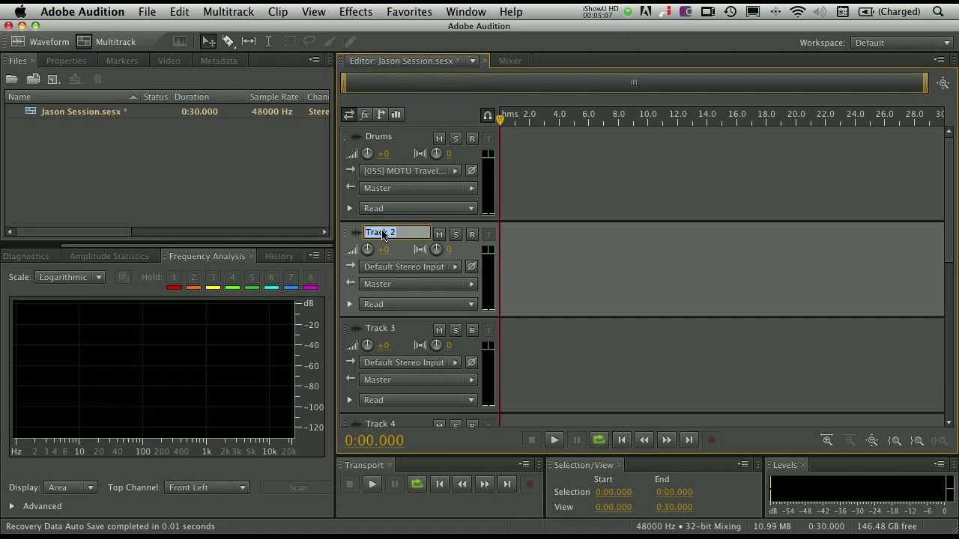
pyautogui.write('Bass')
pyautogui.press('Return')
pyautogui.click(382, 329)
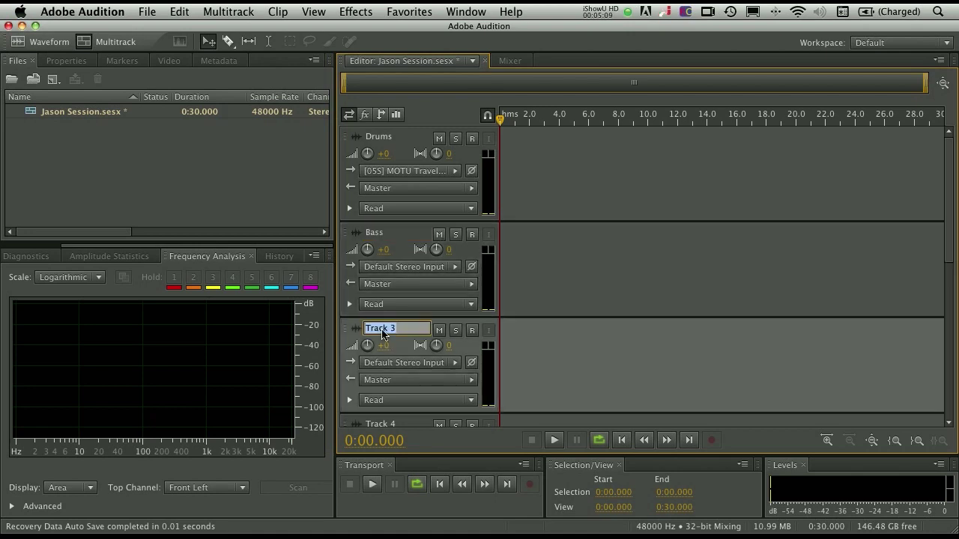
pyautogui.write('Organ')
pyautogui.press('Return')
# Step: Set Organ's input to stereo [05S] MOTU Traveler 5 and Bass's to mono [01M] MOTU Traveler 1
pyautogui.click(449, 364)
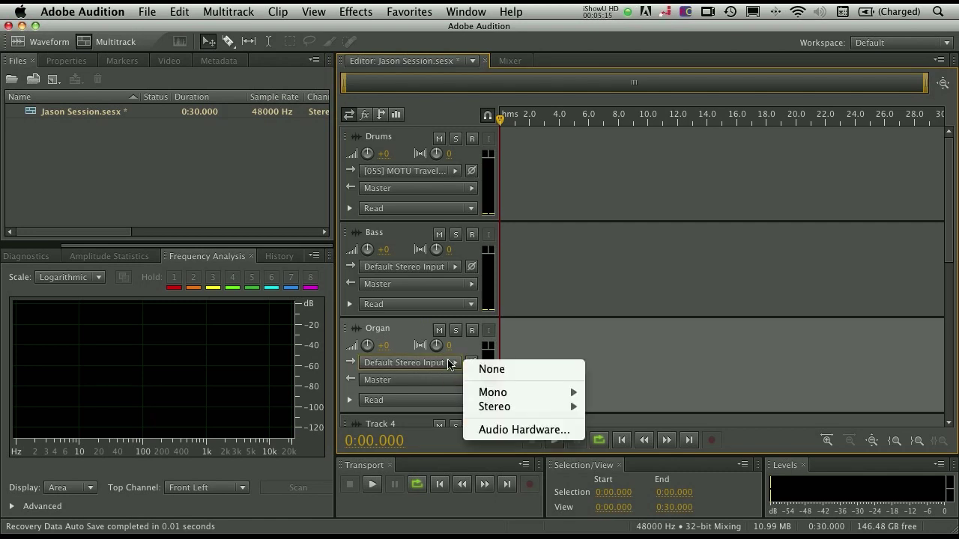
pyautogui.moveTo(511, 409)
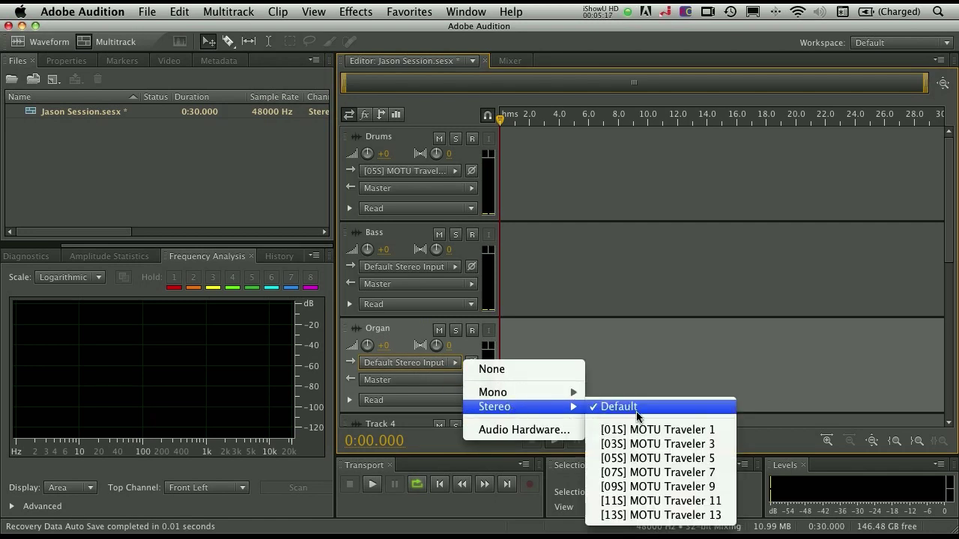
pyautogui.click(649, 457)
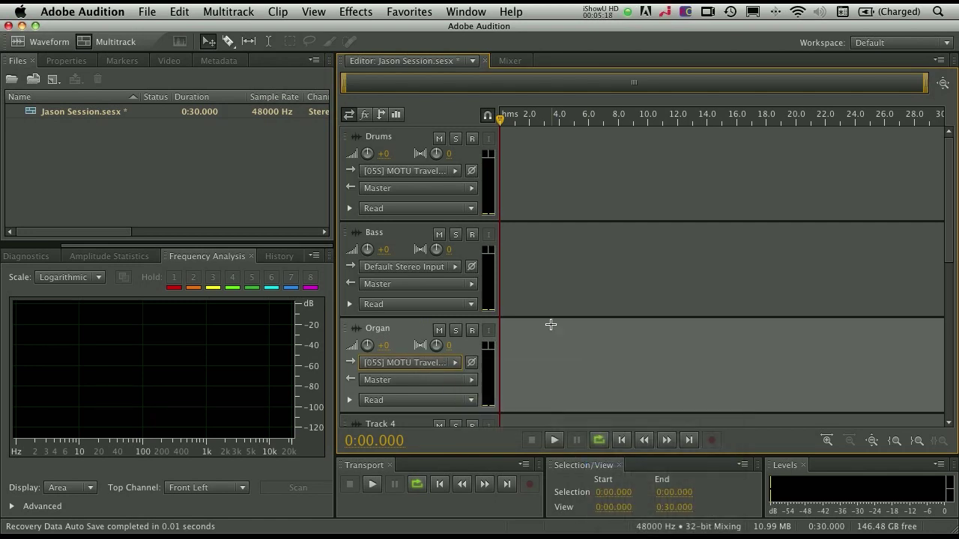
pyautogui.click(456, 267)
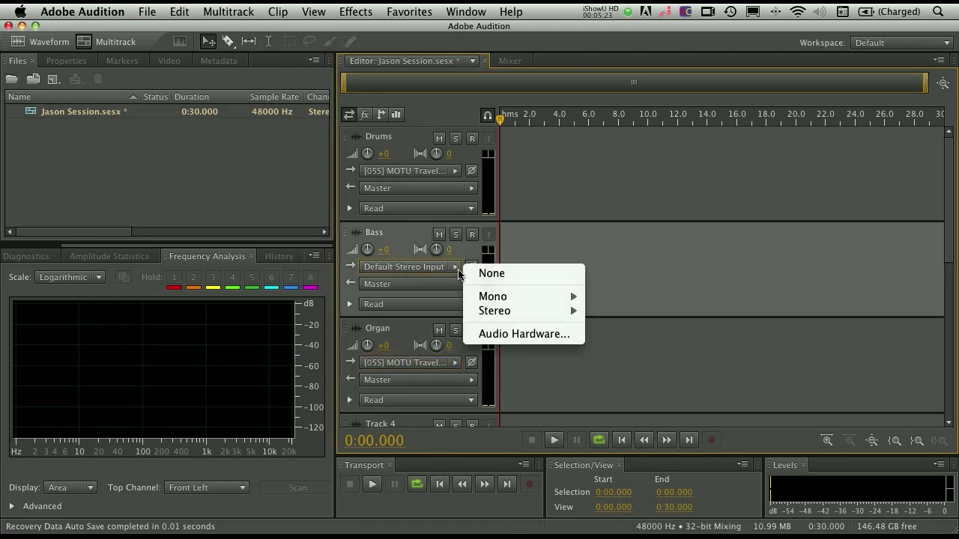
pyautogui.moveTo(495, 298)
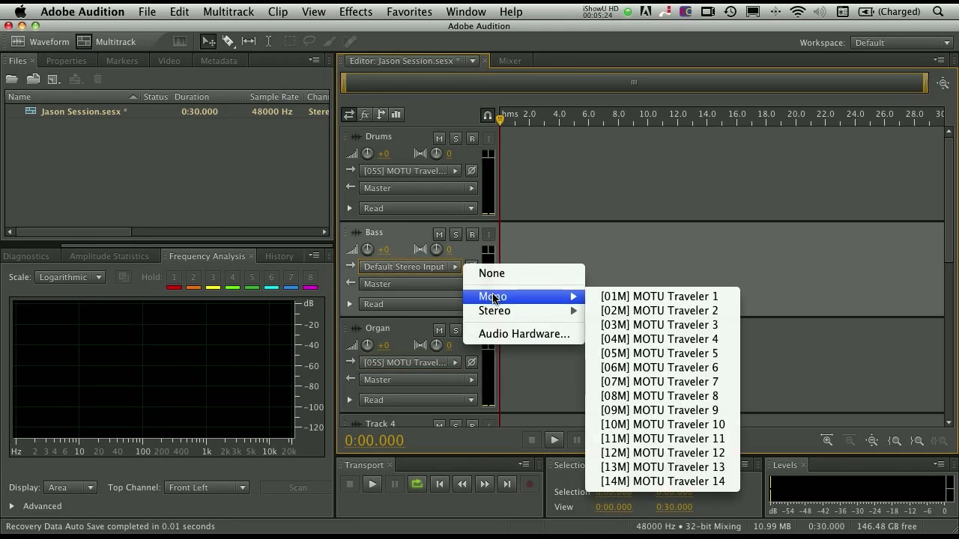
pyautogui.click(674, 297)
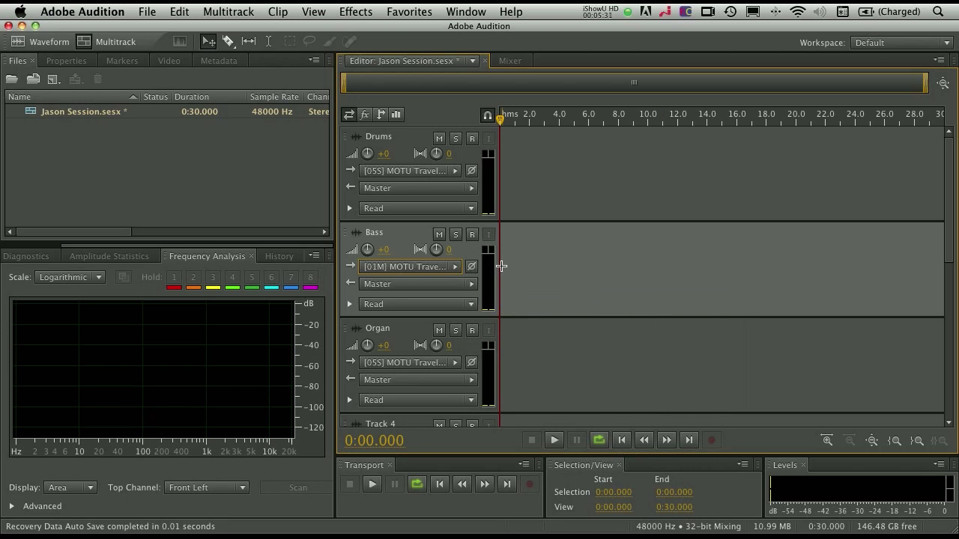
# Step: Arm the Drums track and start recording the drum take
pyautogui.click(472, 139)
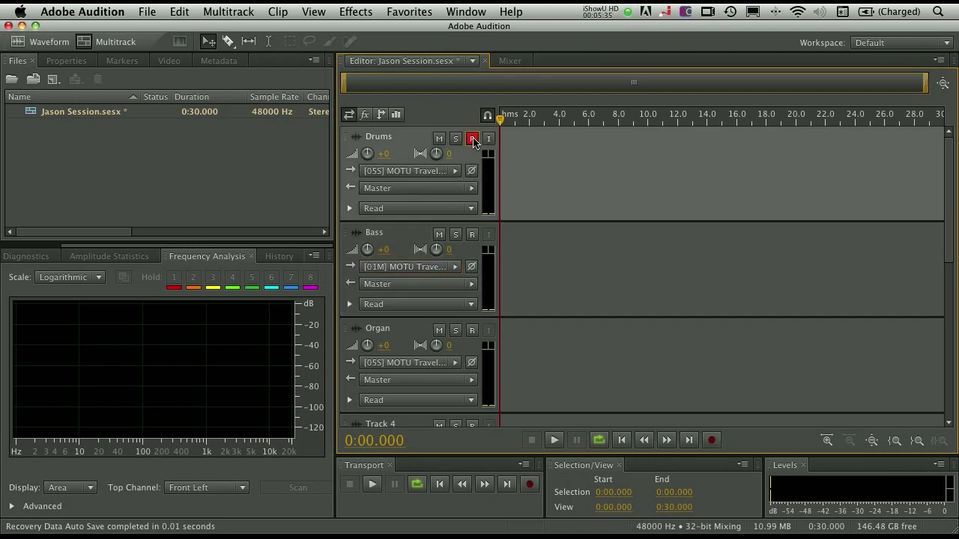
pyautogui.click(529, 486)
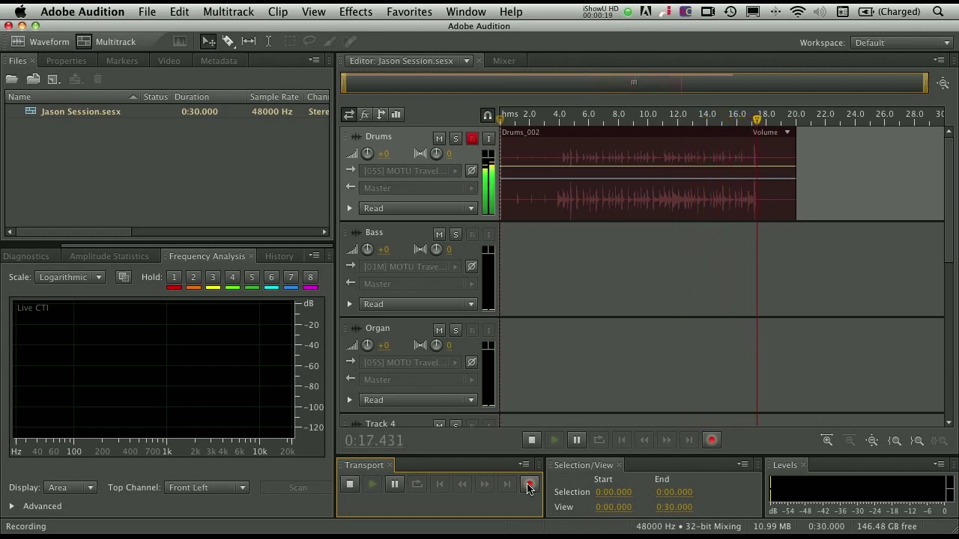
# Step: Stop the drum take, disarm Drums, arm Bass, and record bass from the session start
pyautogui.click(528, 488)
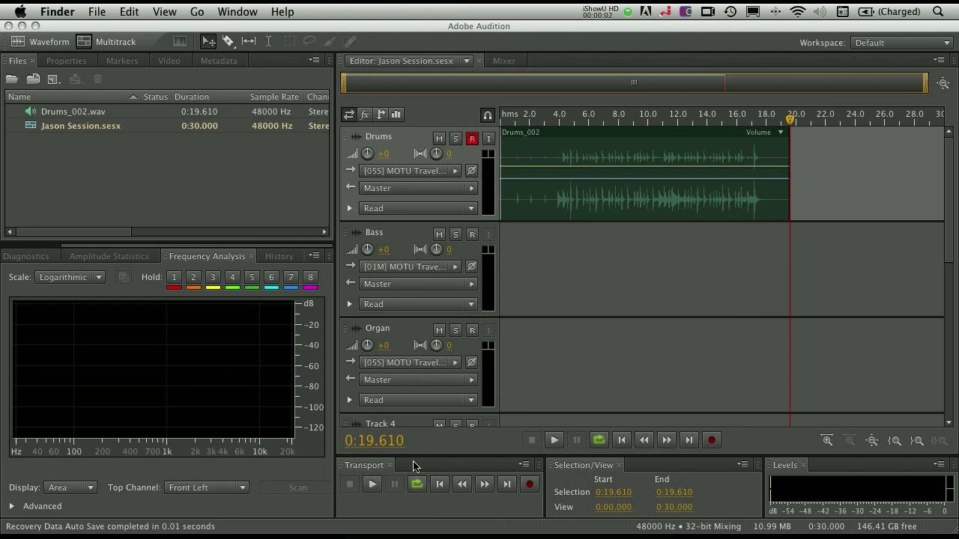
pyautogui.click(473, 143)
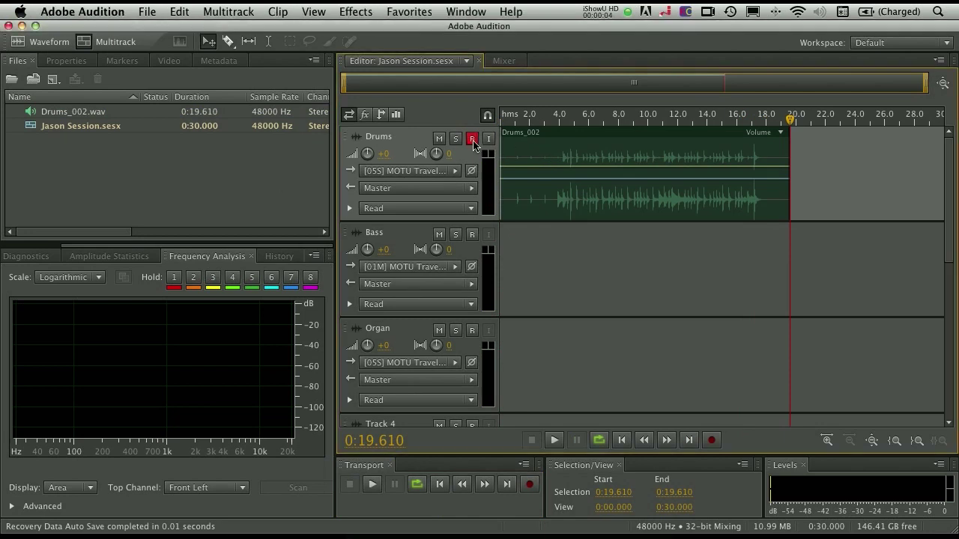
pyautogui.click(472, 139)
pyautogui.click(472, 235)
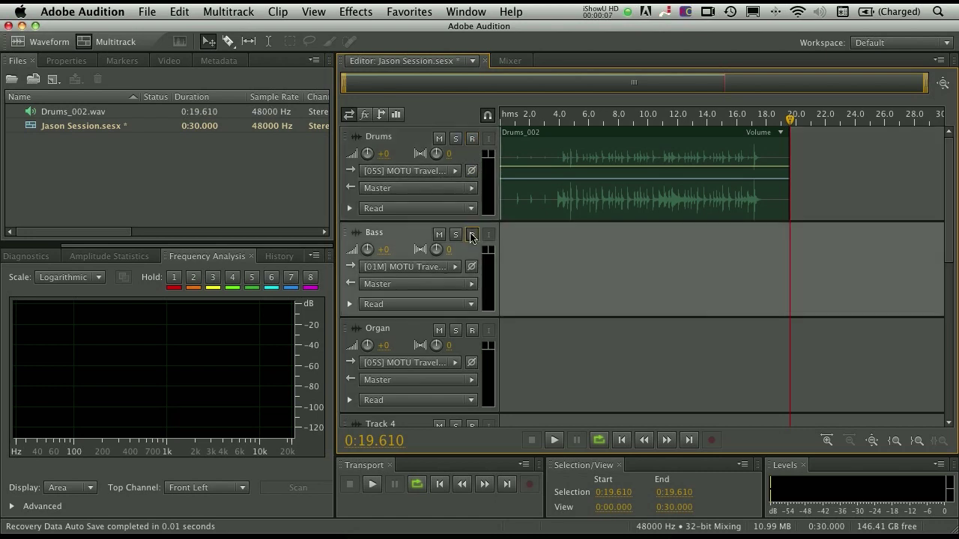
pyautogui.click(619, 441)
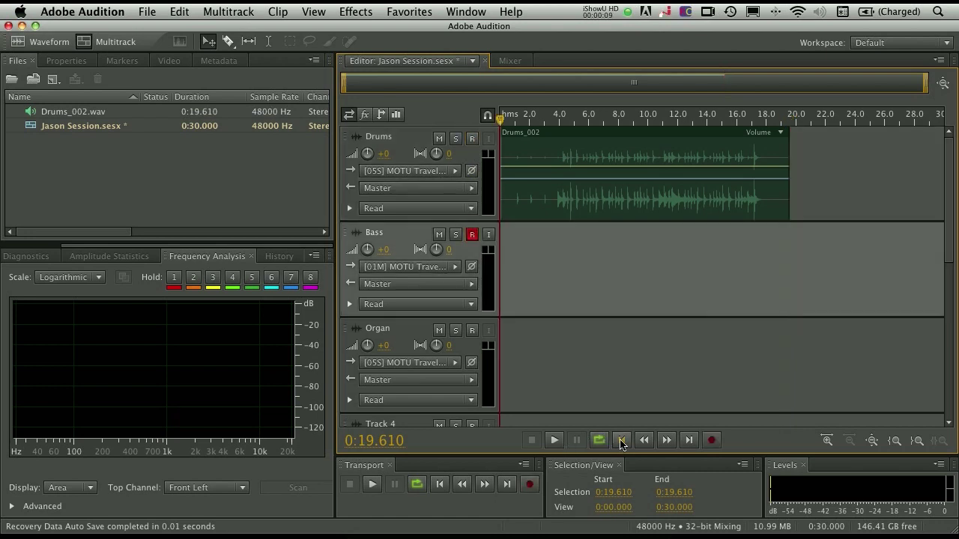
pyautogui.click(530, 485)
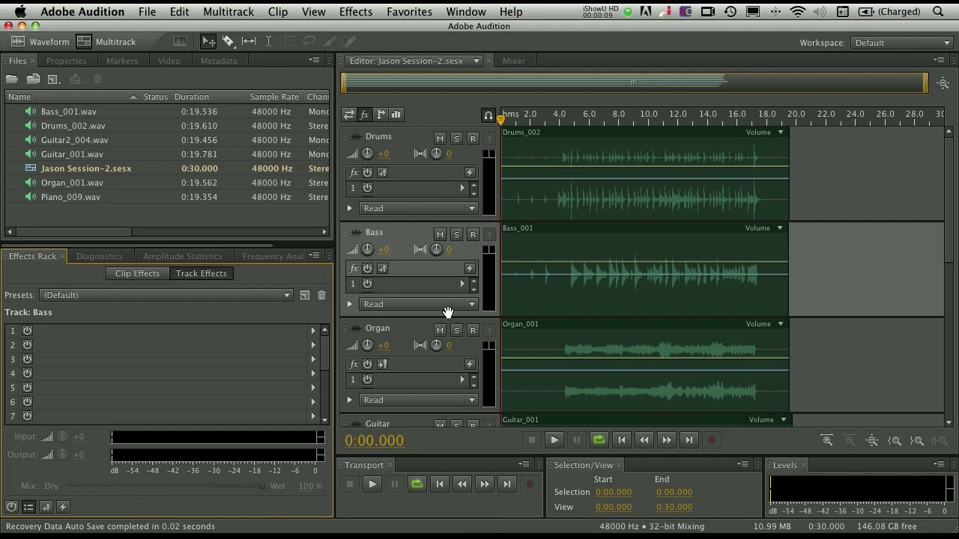
pyautogui.moveTo(947, 212); pyautogui.dragTo(942, 172)
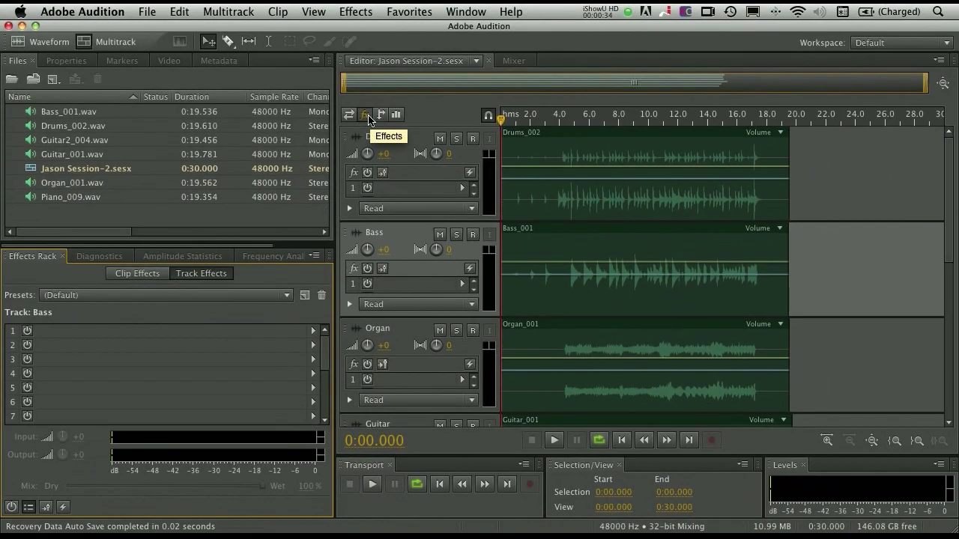
pyautogui.click(381, 115)
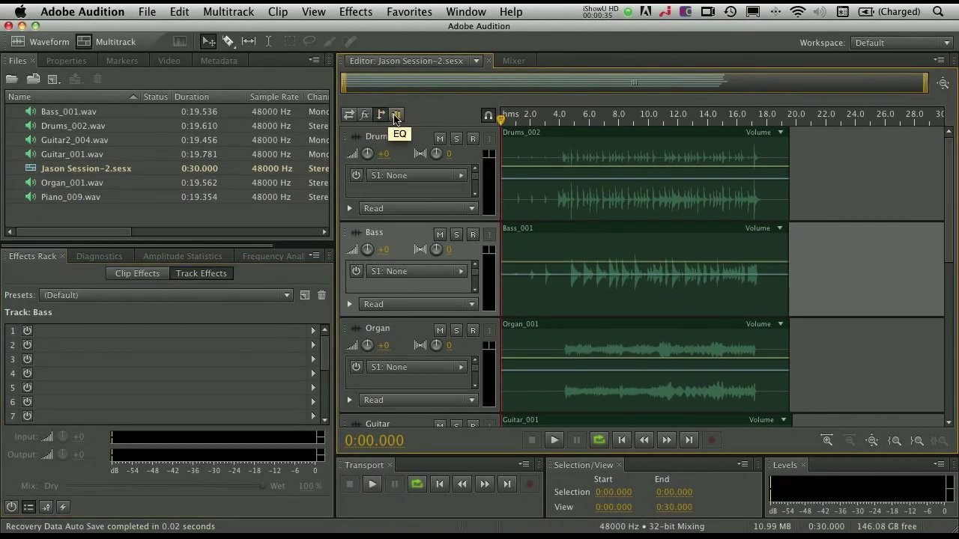
pyautogui.click(395, 115)
pyautogui.click(365, 116)
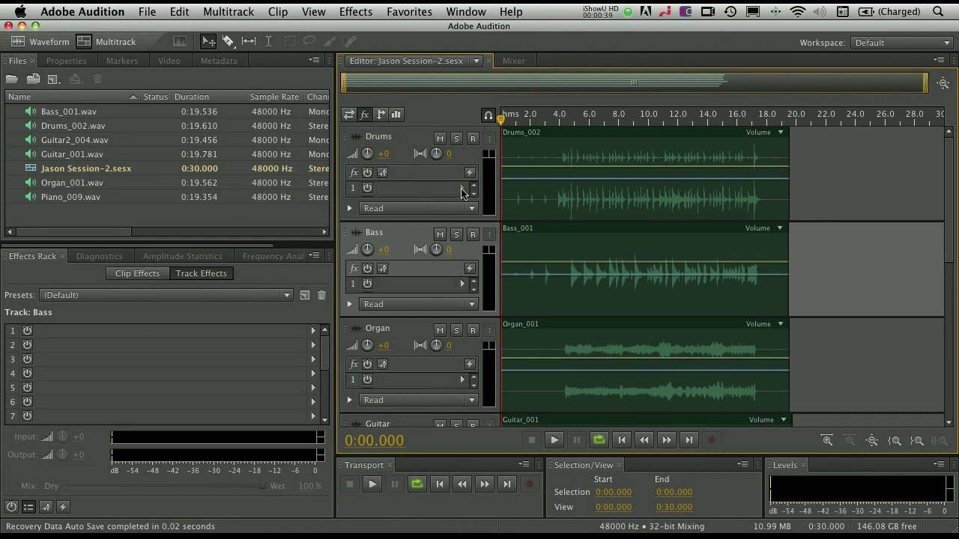
# Step: Insert Studio Reverb at default settings into the Drums track's first effect slot
pyautogui.click(462, 188)
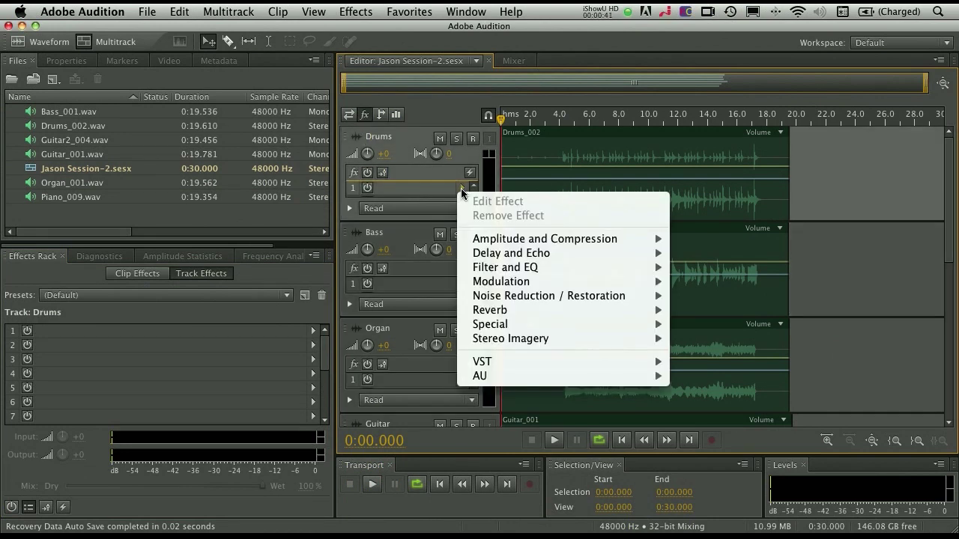
pyautogui.moveTo(496, 240)
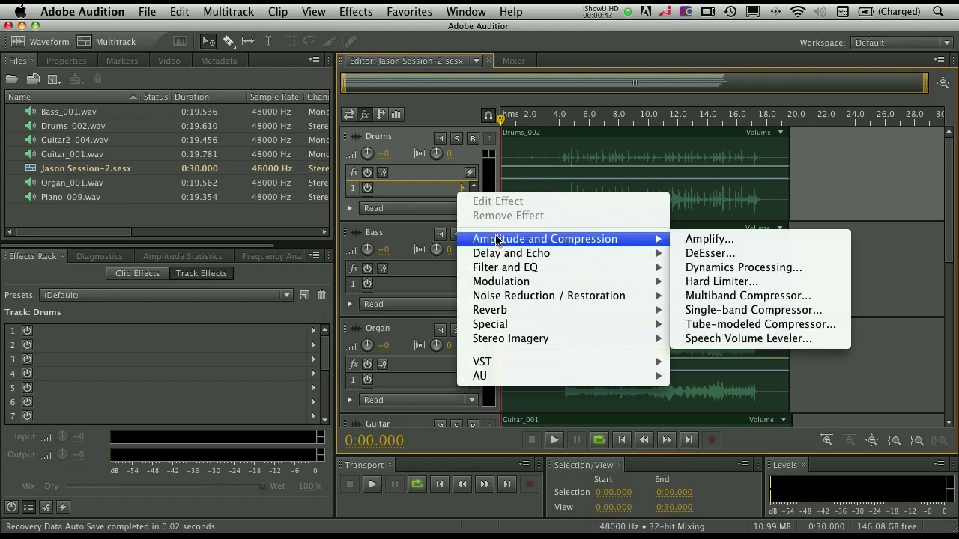
pyautogui.moveTo(520, 325)
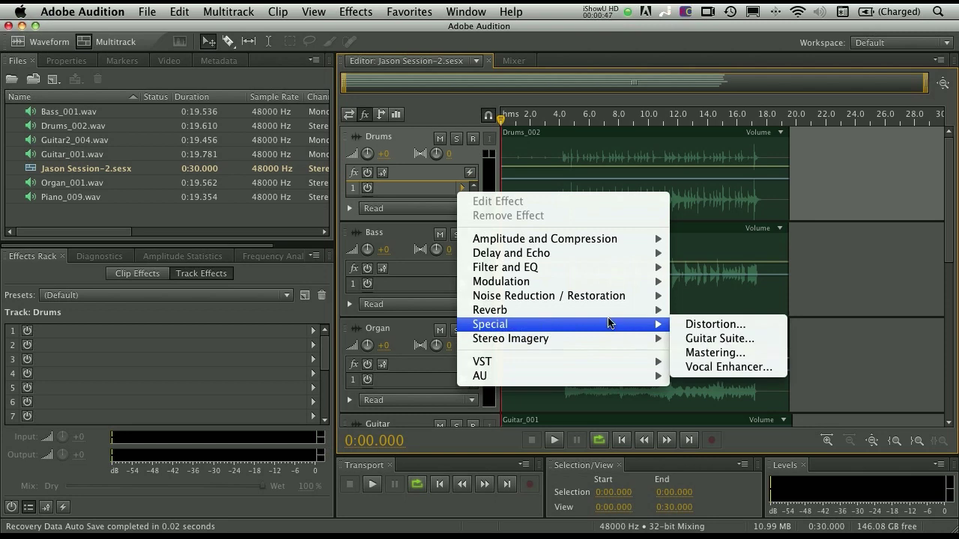
pyautogui.moveTo(622, 314)
pyautogui.click(749, 353)
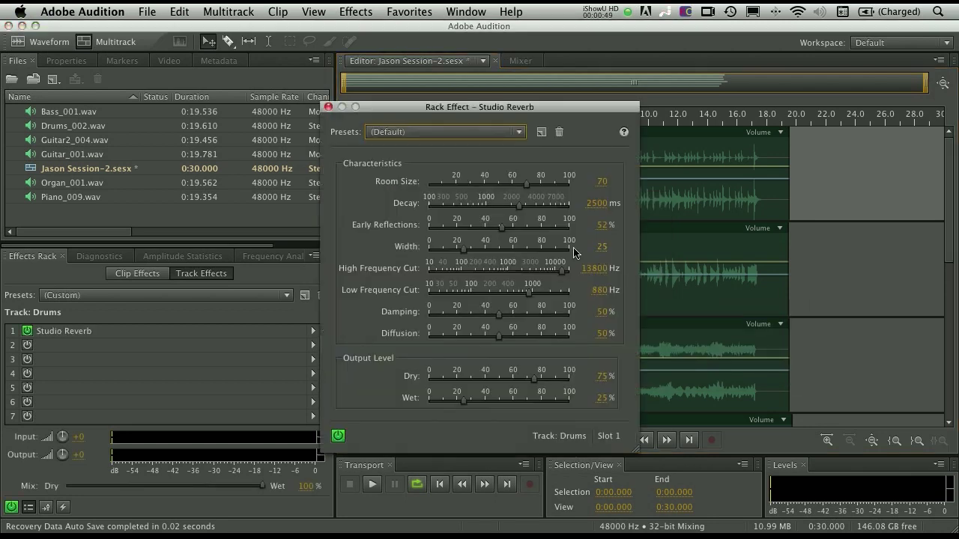
pyautogui.moveTo(477, 110); pyautogui.dragTo(705, 71)
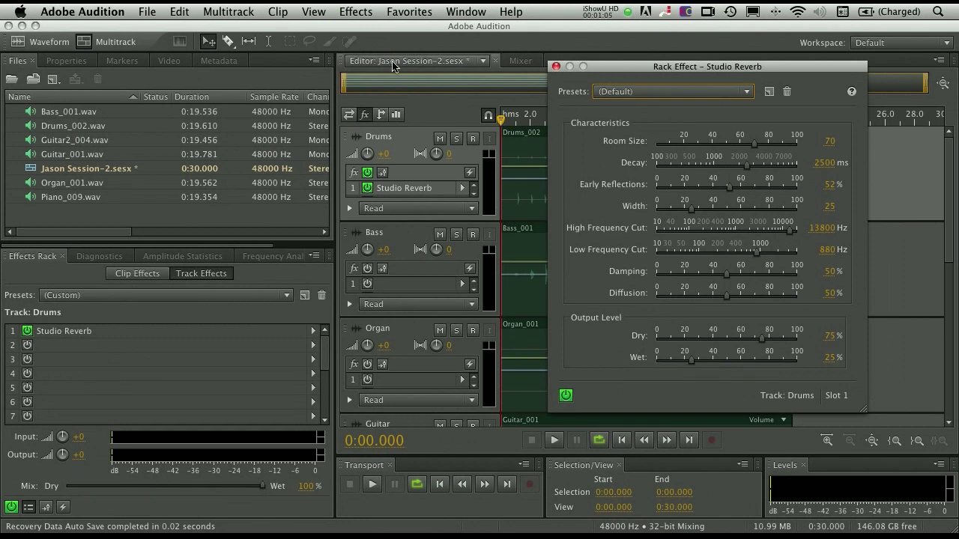
pyautogui.click(556, 67)
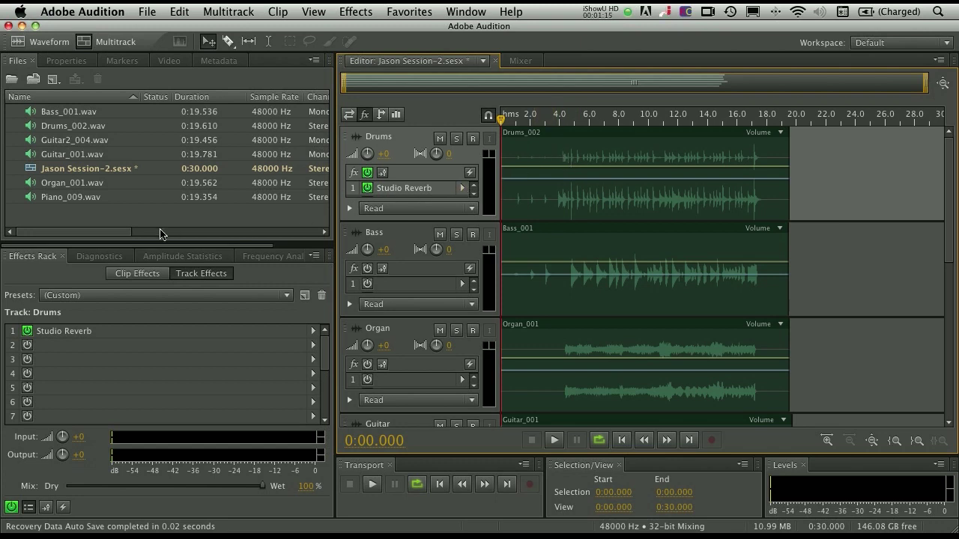
# Step: Apply the Drum Plate (large) preset to the Drums Studio Reverb and raise wet level to 60%
pyautogui.doubleClick(142, 336)
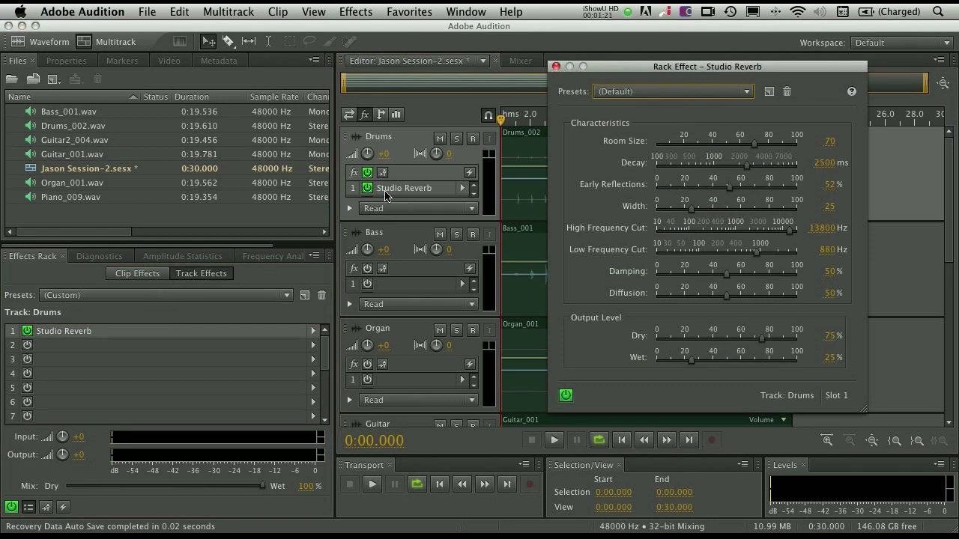
pyautogui.click(635, 91)
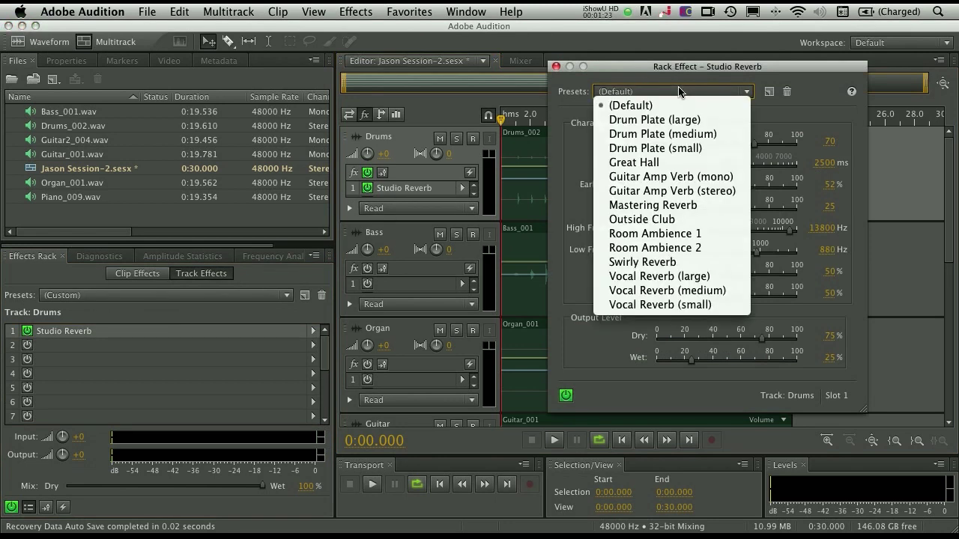
pyautogui.click(658, 120)
pyautogui.moveTo(709, 362); pyautogui.dragTo(742, 361)
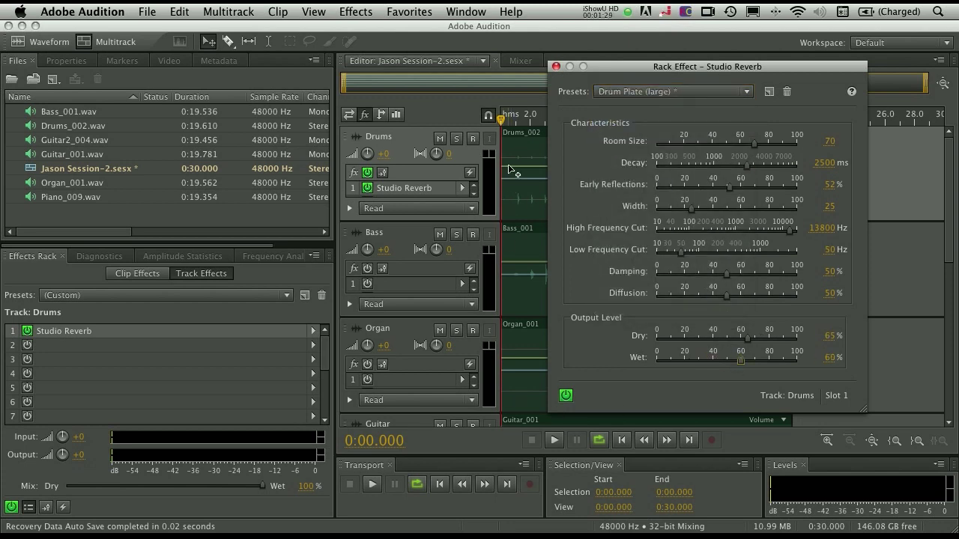
# Step: Solo Drums and play from about 3.6 s, comparing reverb bypassed and on, then close the editor
pyautogui.click(457, 138)
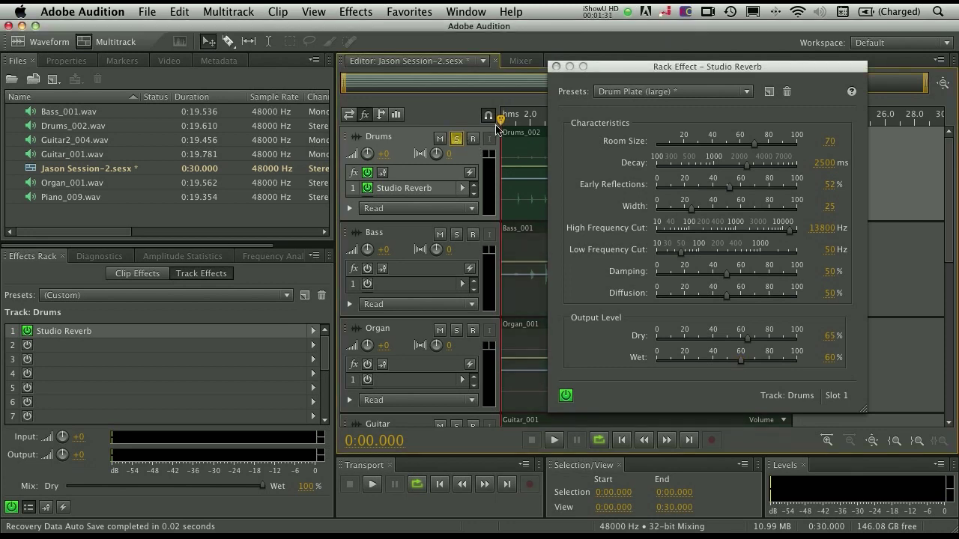
pyautogui.moveTo(501, 119); pyautogui.dragTo(555, 118)
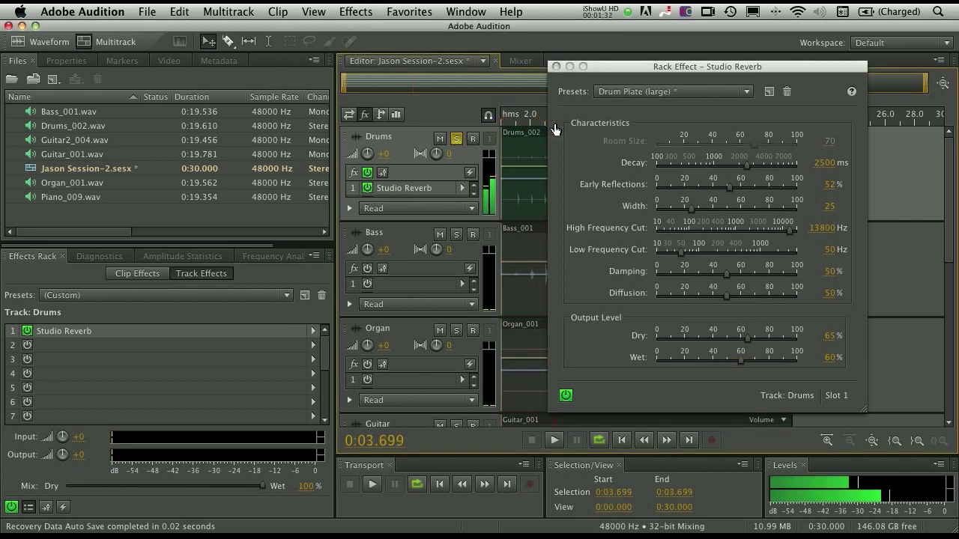
pyautogui.click(372, 484)
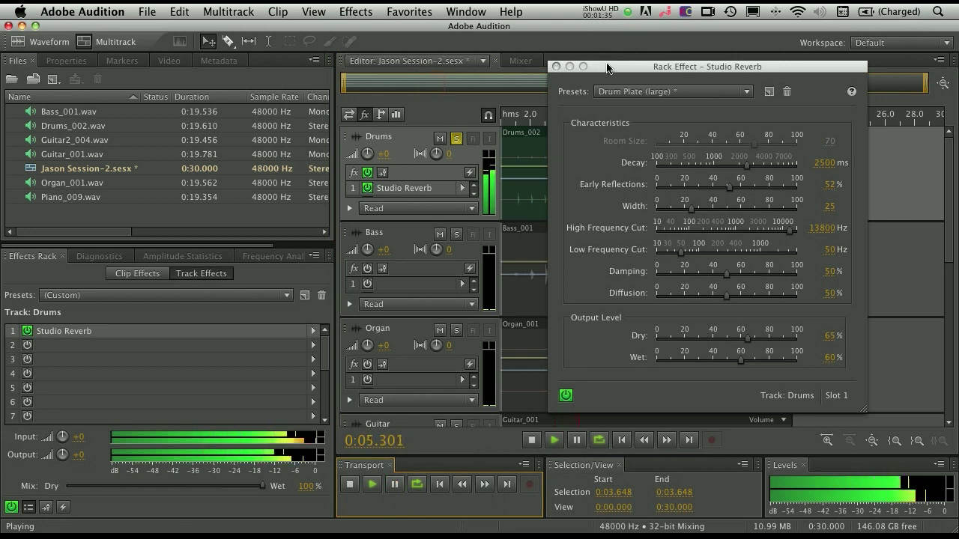
pyautogui.click(367, 188)
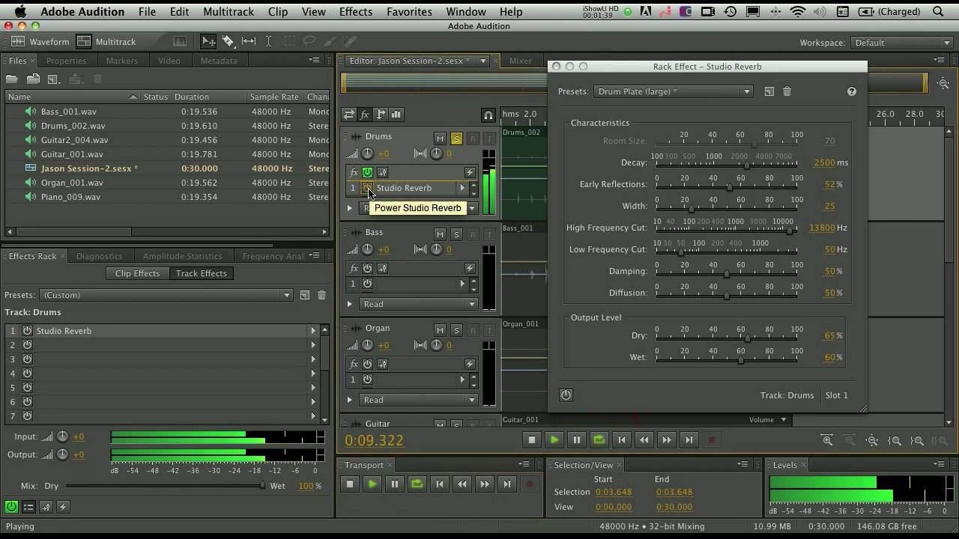
pyautogui.click(367, 188)
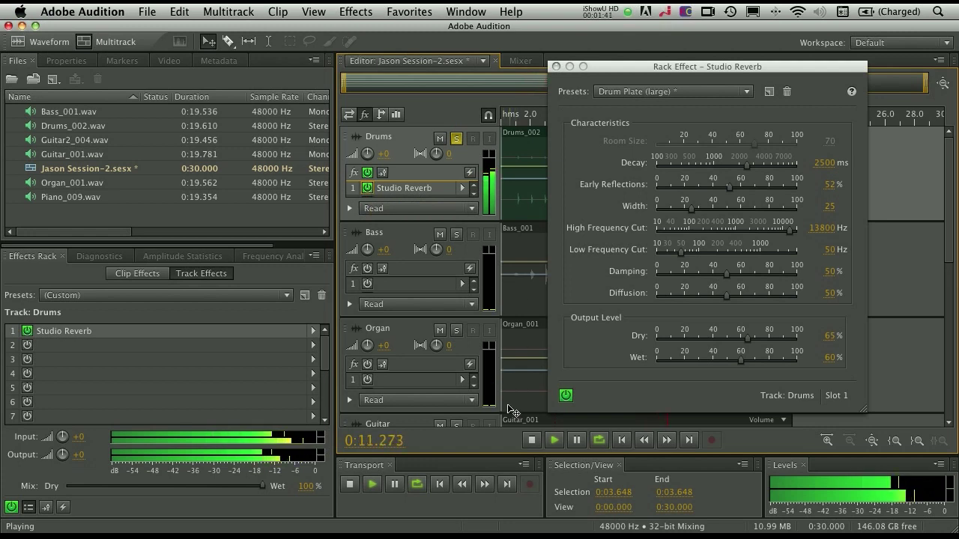
pyautogui.click(532, 439)
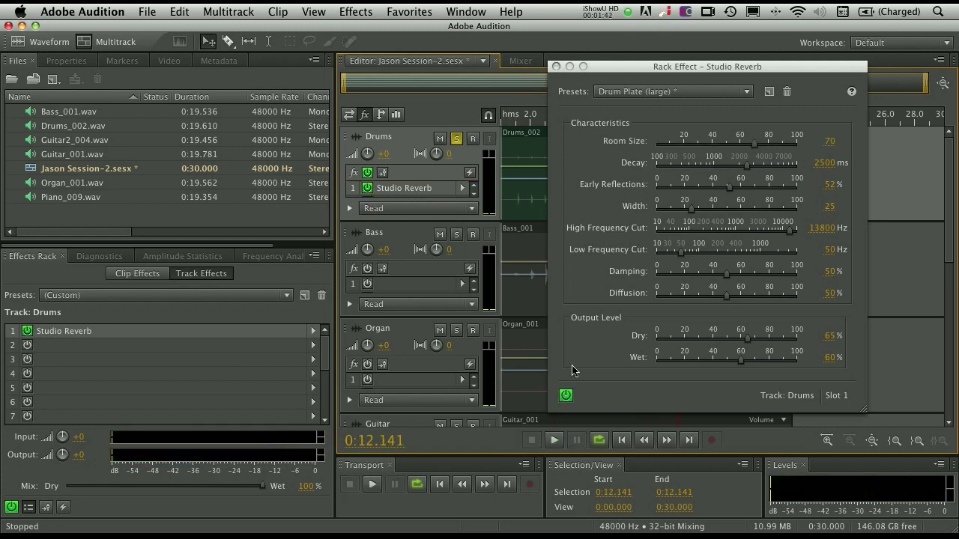
pyautogui.click(556, 66)
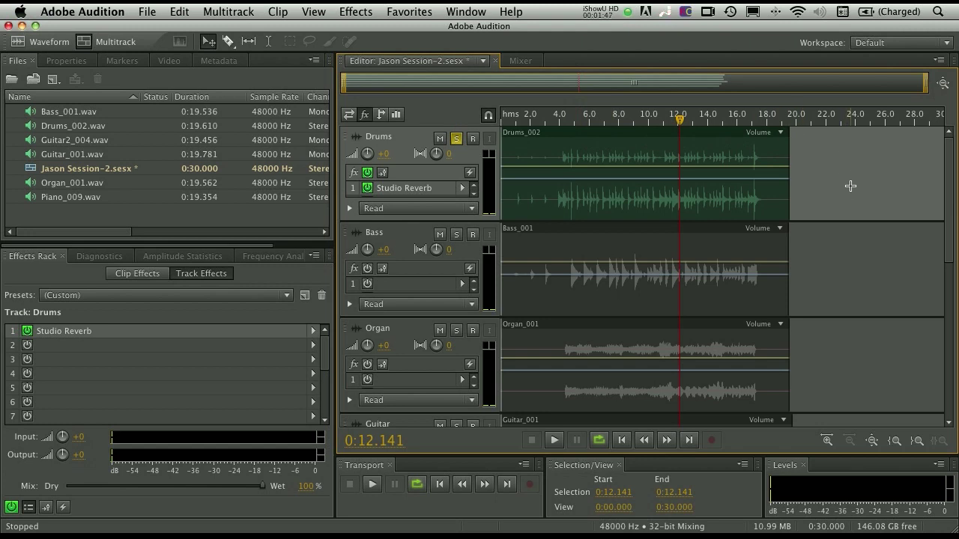
# Step: Add a Tube-modeled Compressor clip effect to Drums_002 using the Voice Leveler preset
pyautogui.click(144, 273)
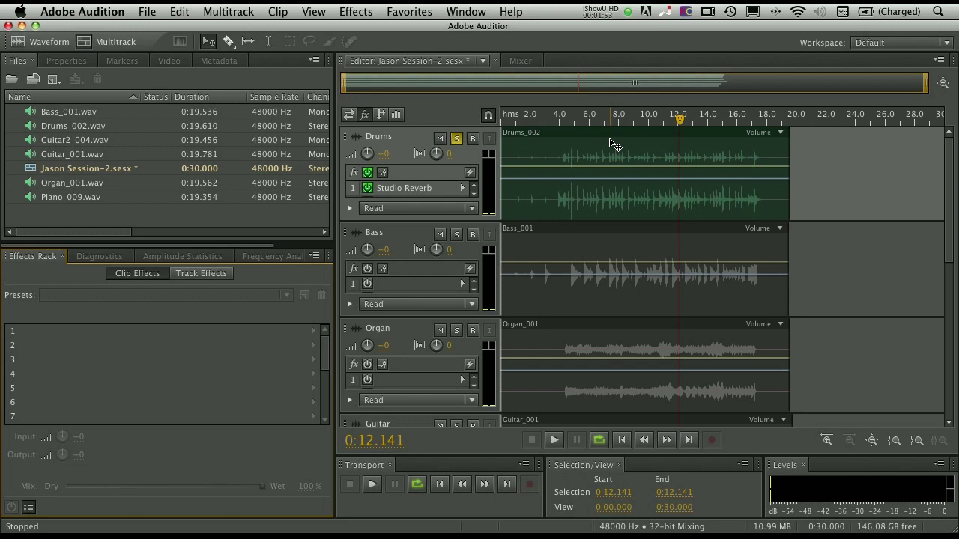
pyautogui.click(592, 154)
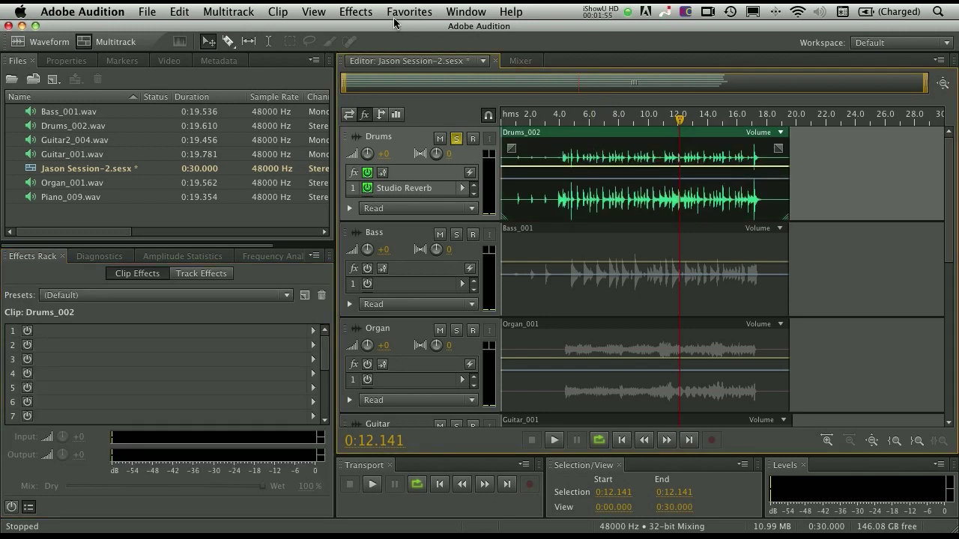
pyautogui.click(370, 13)
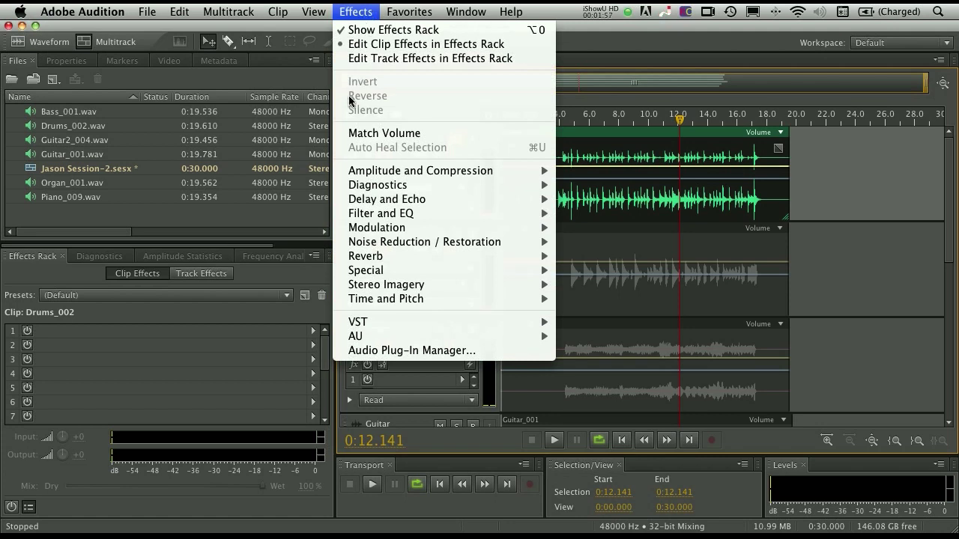
pyautogui.moveTo(434, 169)
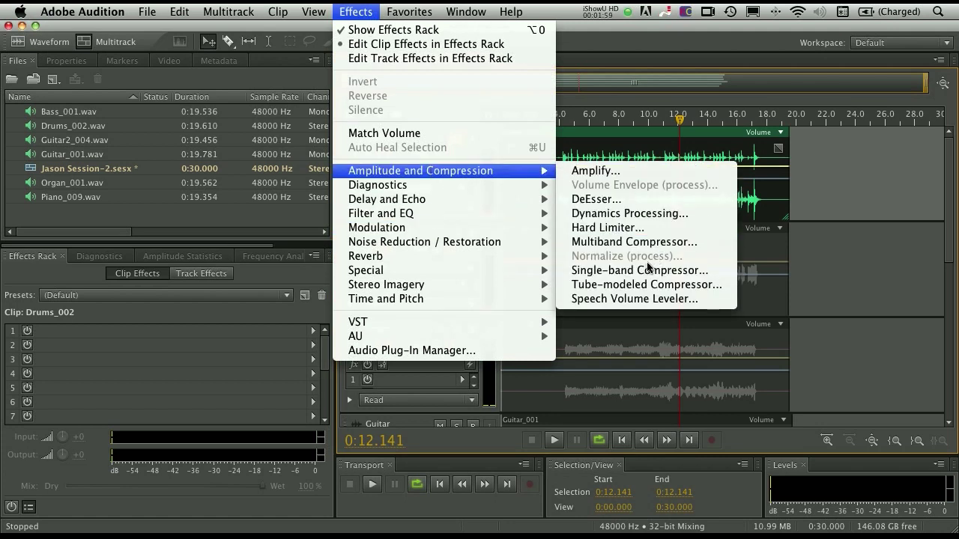
pyautogui.click(660, 285)
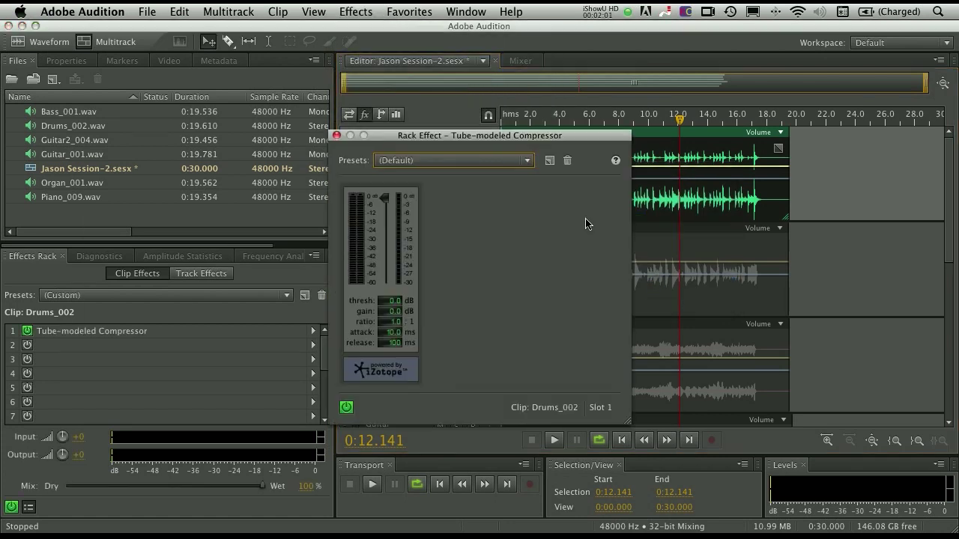
pyautogui.click(116, 286)
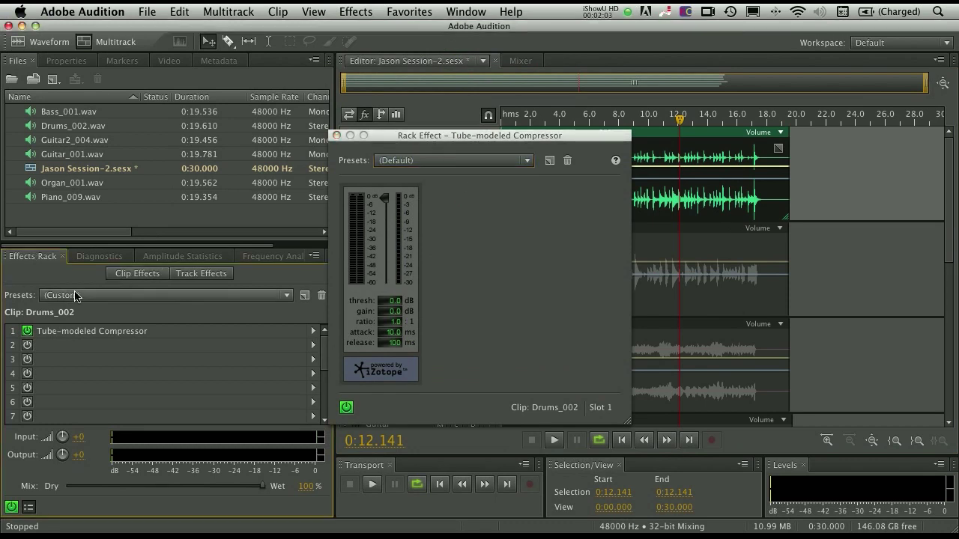
pyautogui.click(487, 160)
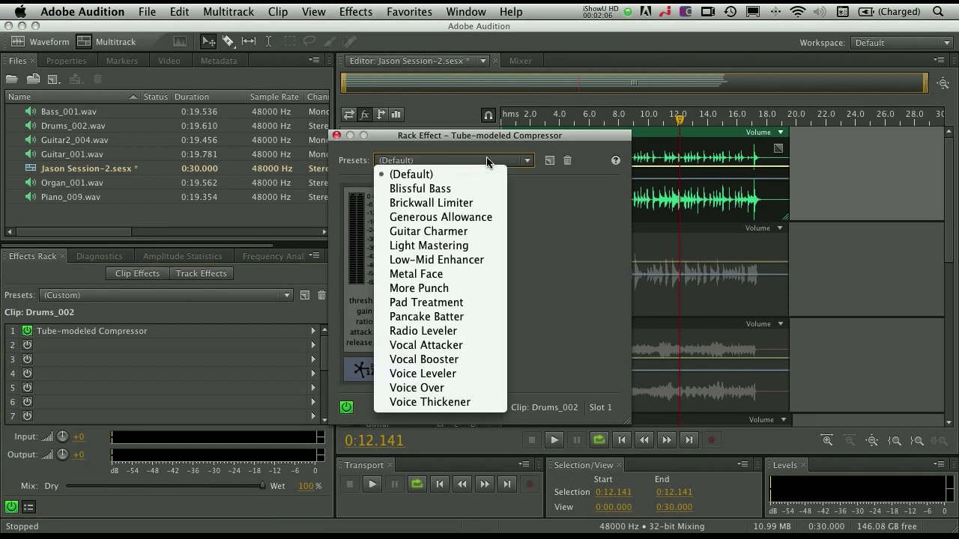
pyautogui.click(472, 375)
# Step: While playing from about 3.9 s, lower the threshold to -33.7 dB and raise gain to about 4 dB
pyautogui.moveTo(449, 139); pyautogui.dragTo(829, 143)
pyautogui.click(559, 120)
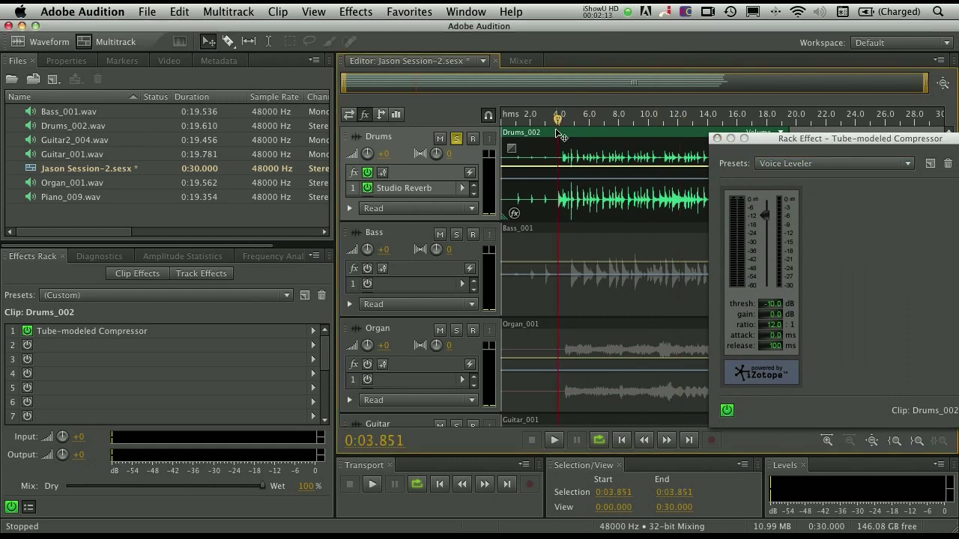
pyautogui.press('space')
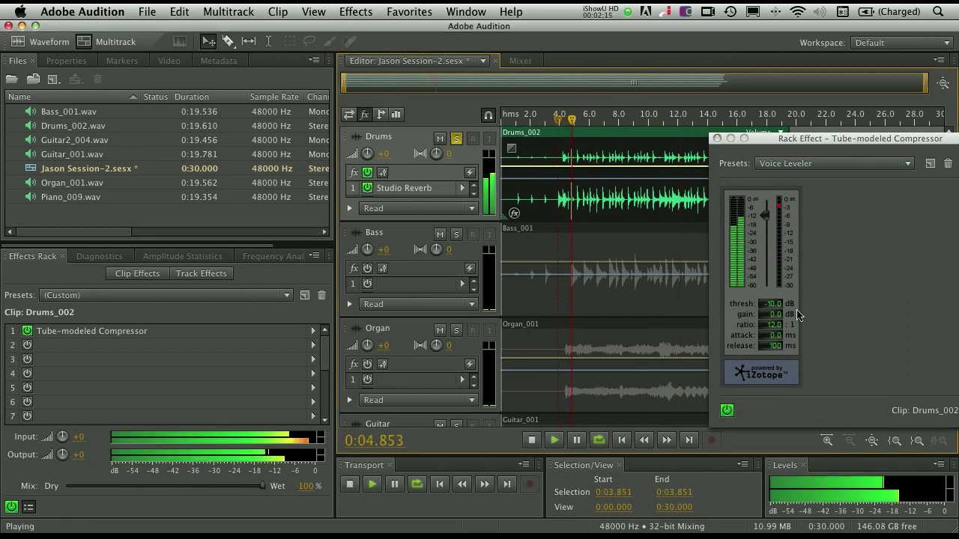
pyautogui.moveTo(765, 215); pyautogui.dragTo(765, 235)
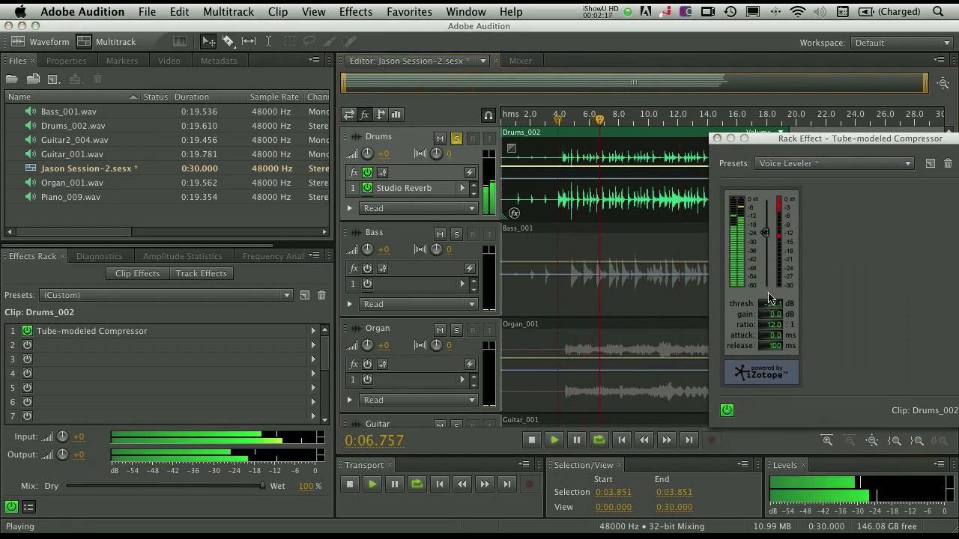
pyautogui.moveTo(776, 314); pyautogui.dragTo(805, 309)
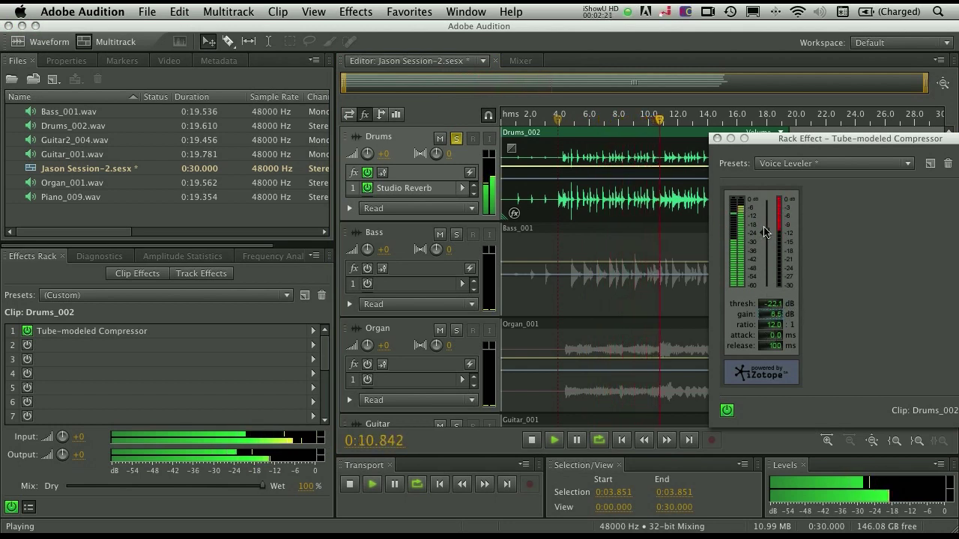
pyautogui.moveTo(764, 233); pyautogui.dragTo(765, 250)
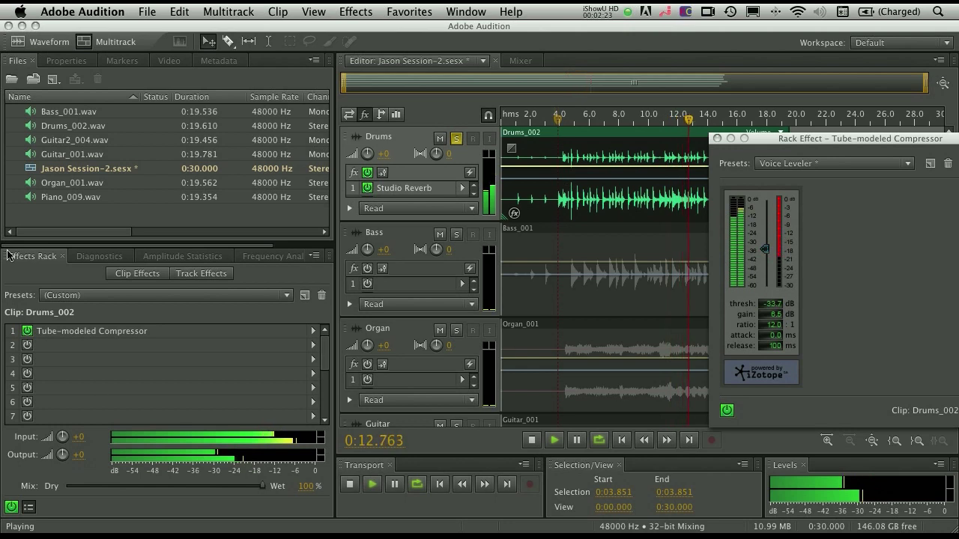
pyautogui.press('space')
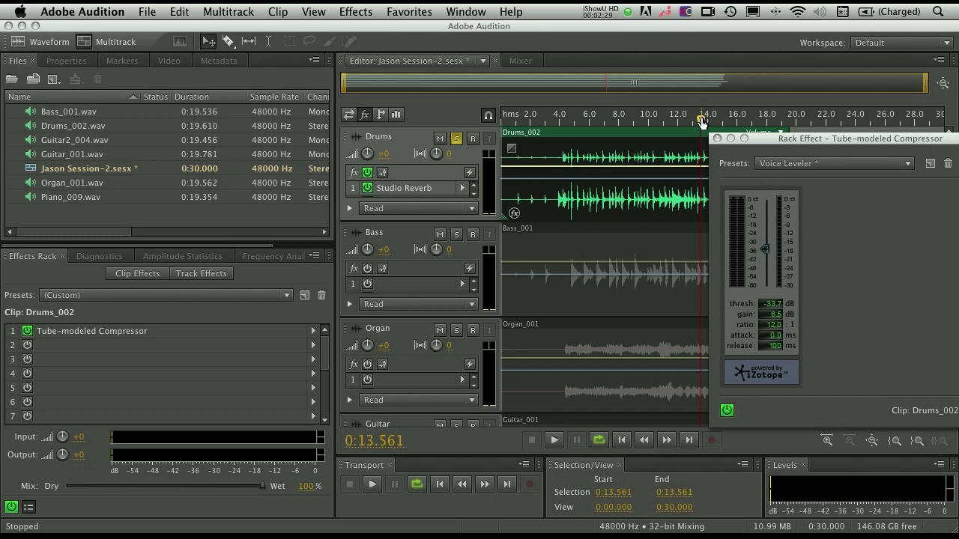
pyautogui.moveTo(702, 121); pyautogui.dragTo(553, 120)
pyautogui.press('space')
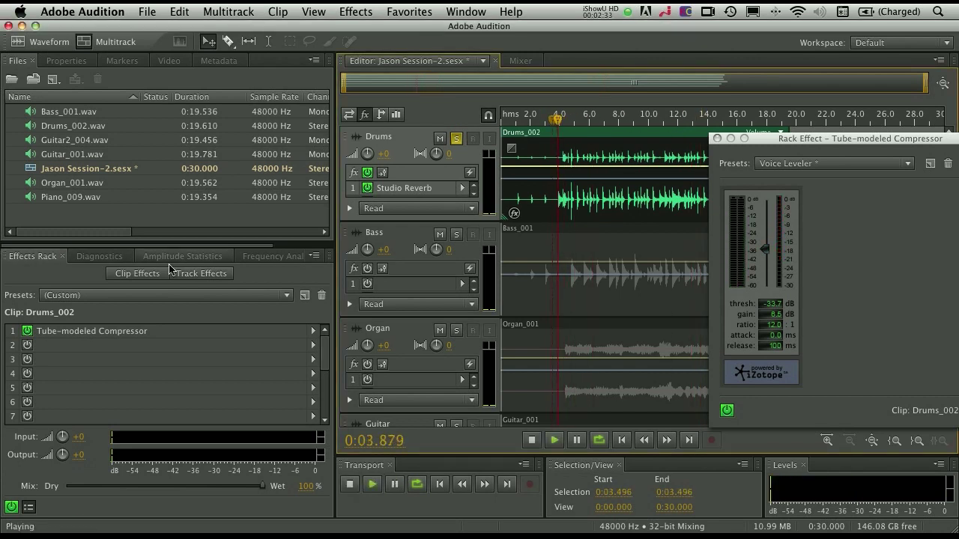
# Step: Back in Track Effects, raise the compressor threshold to -20.8 dB, re-enable Studio Reverb, and stop playback
pyautogui.click(182, 275)
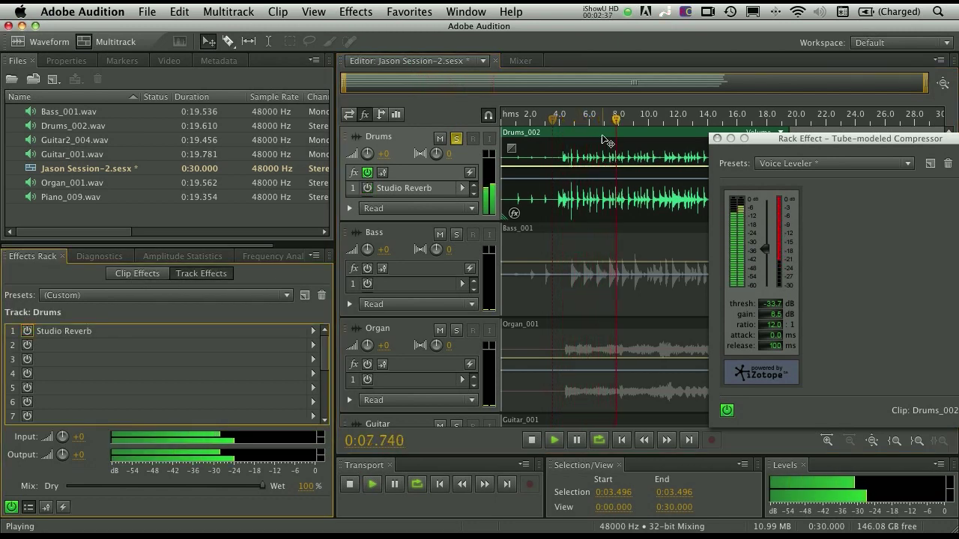
pyautogui.moveTo(774, 307); pyautogui.dragTo(774, 292)
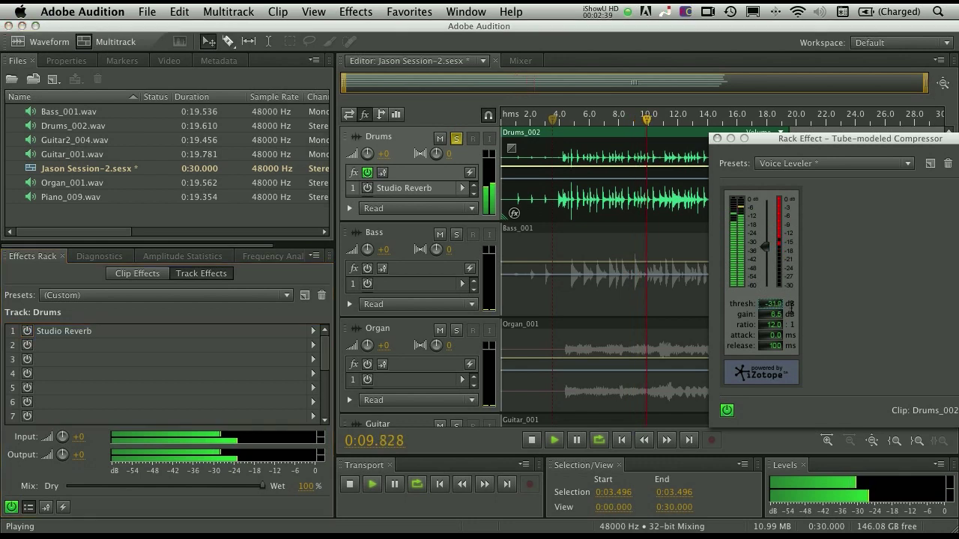
pyautogui.click(30, 341)
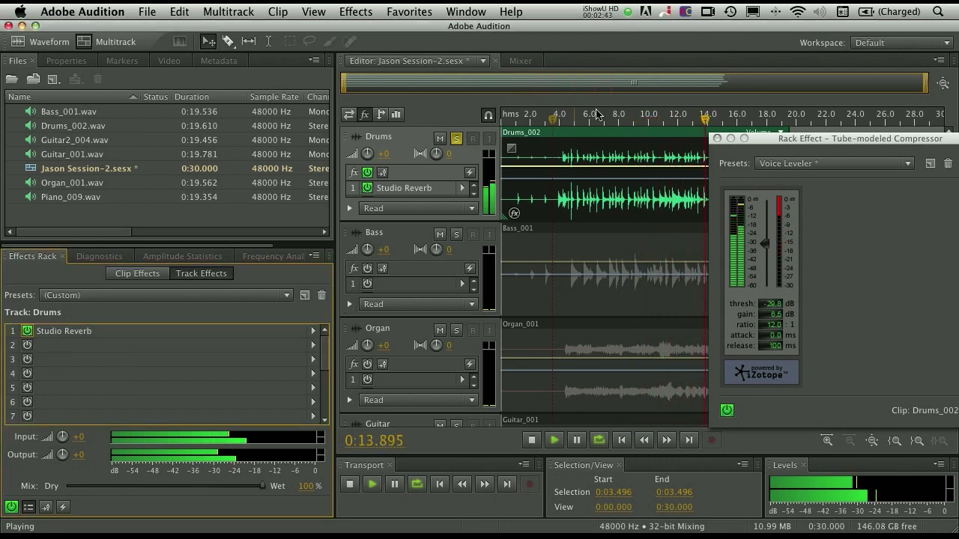
pyautogui.press('space')
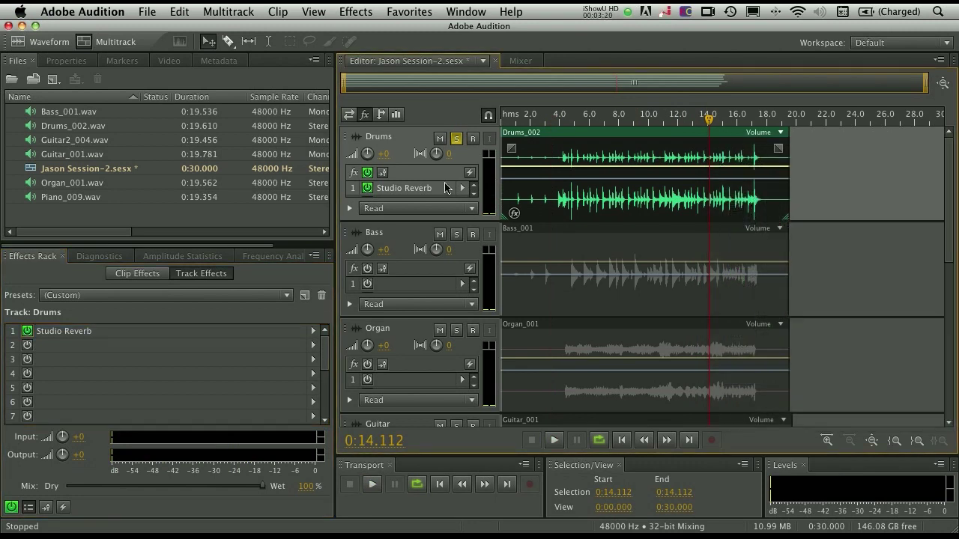
# Step: In the Mixer, add a Mastering effect to the Drums second slot at default settings
pyautogui.click(519, 60)
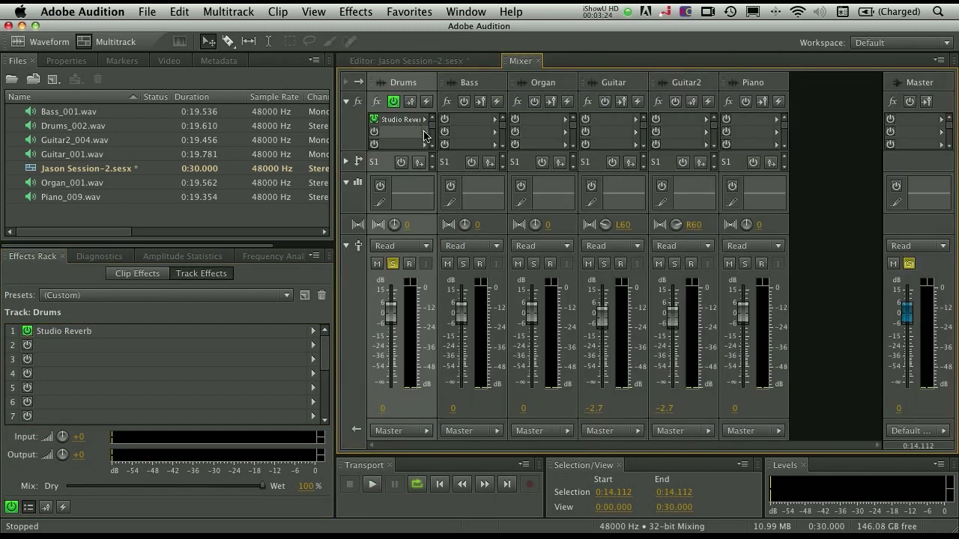
pyautogui.click(423, 132)
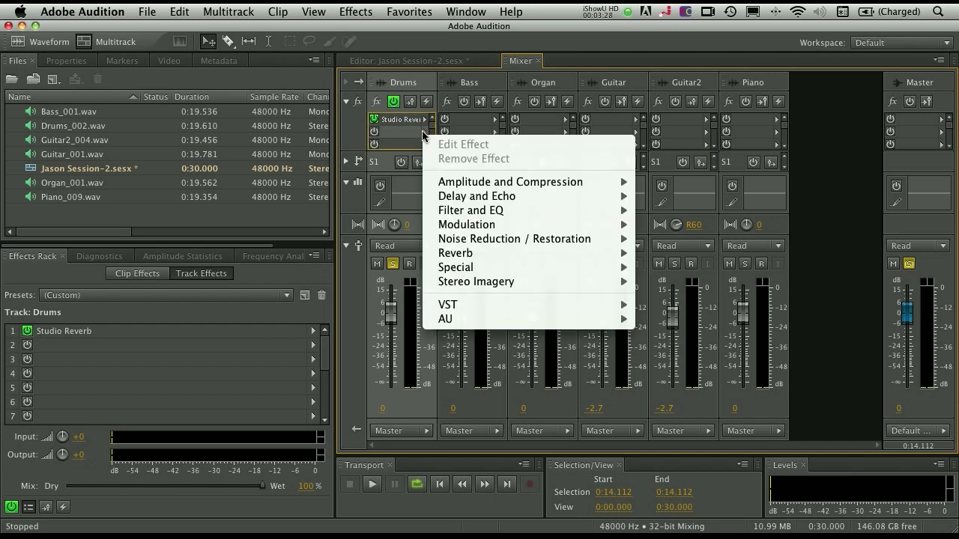
pyautogui.moveTo(487, 210)
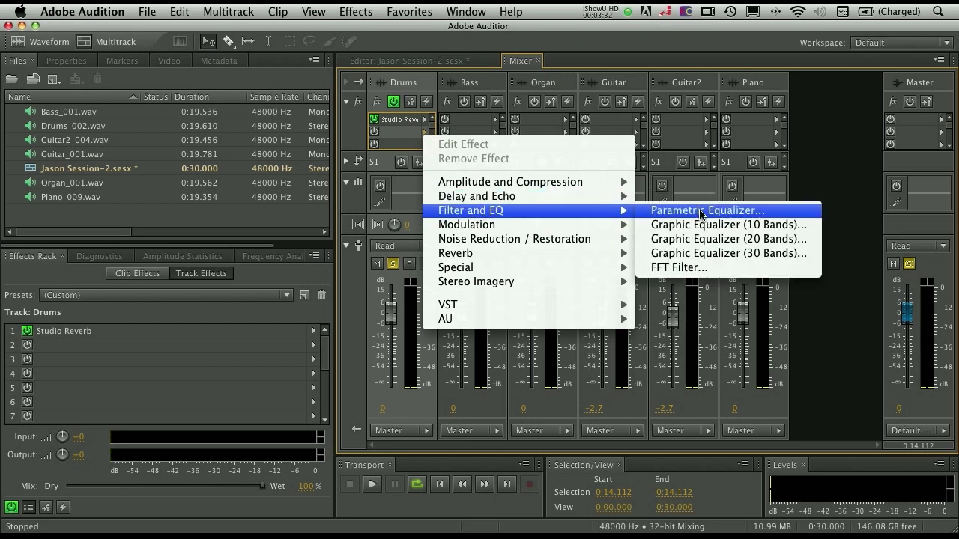
pyautogui.moveTo(553, 271)
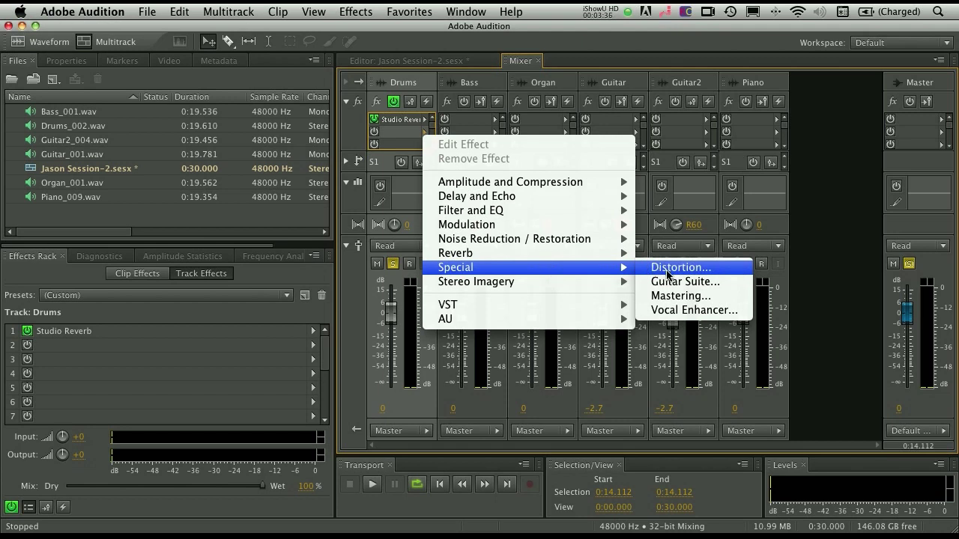
pyautogui.click(680, 296)
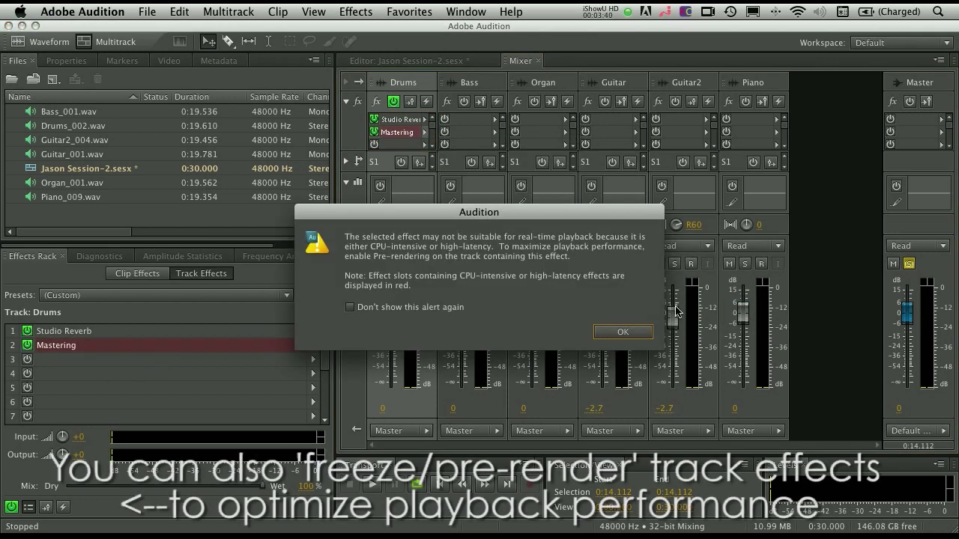
pyautogui.click(621, 332)
pyautogui.moveTo(403, 117); pyautogui.dragTo(487, 96)
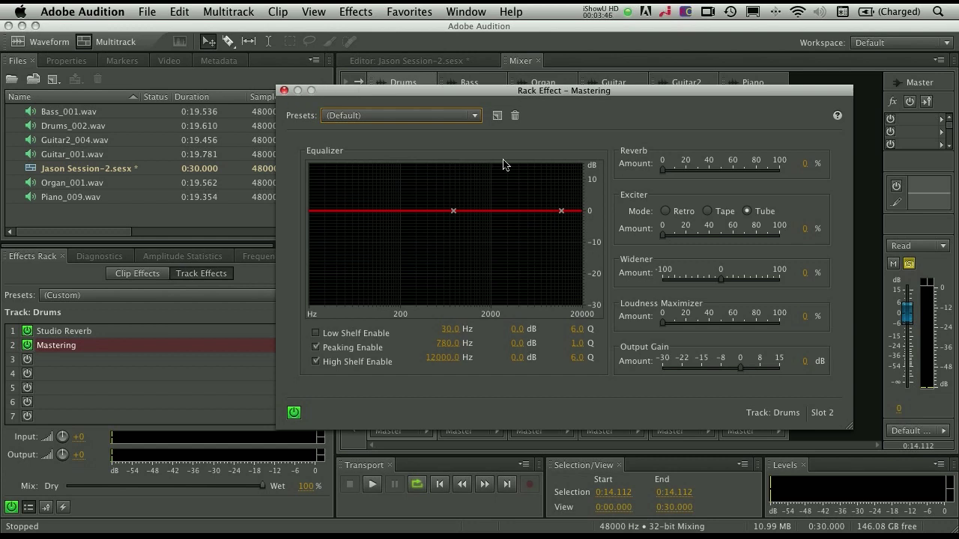
pyautogui.click(284, 90)
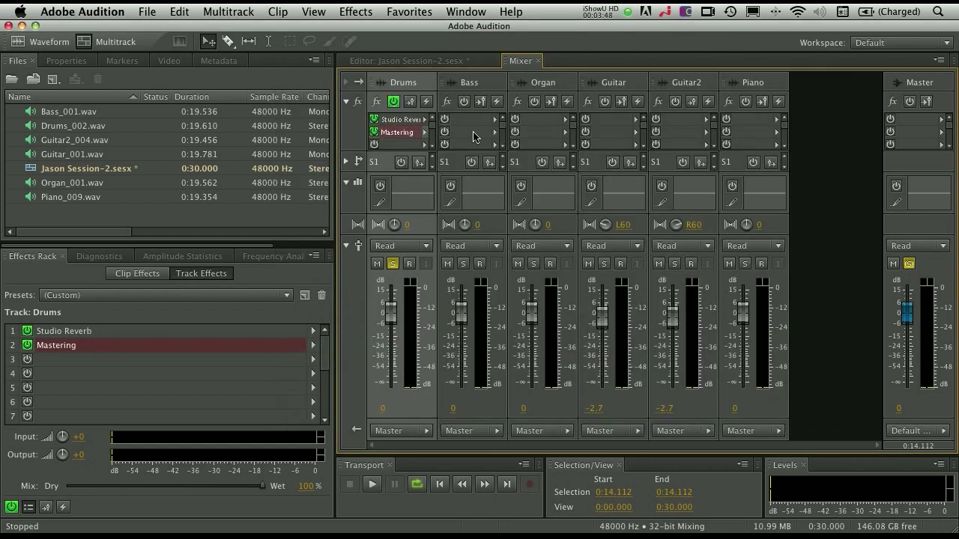
# Step: In the multitrack editor, unsolo the Drums track and bypass its effects
pyautogui.click(386, 65)
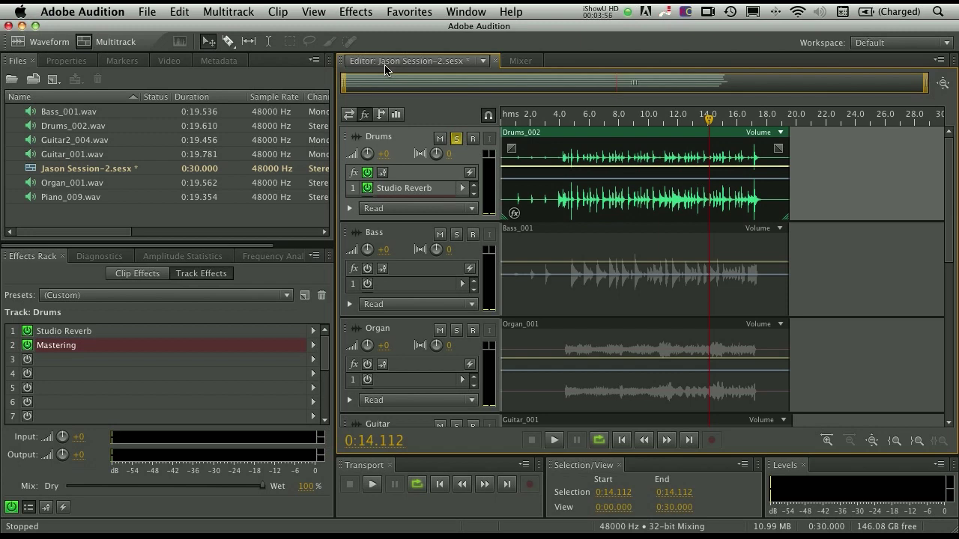
pyautogui.click(456, 140)
pyautogui.click(27, 345)
pyautogui.click(27, 330)
pyautogui.moveTo(953, 227); pyautogui.dragTo(947, 335)
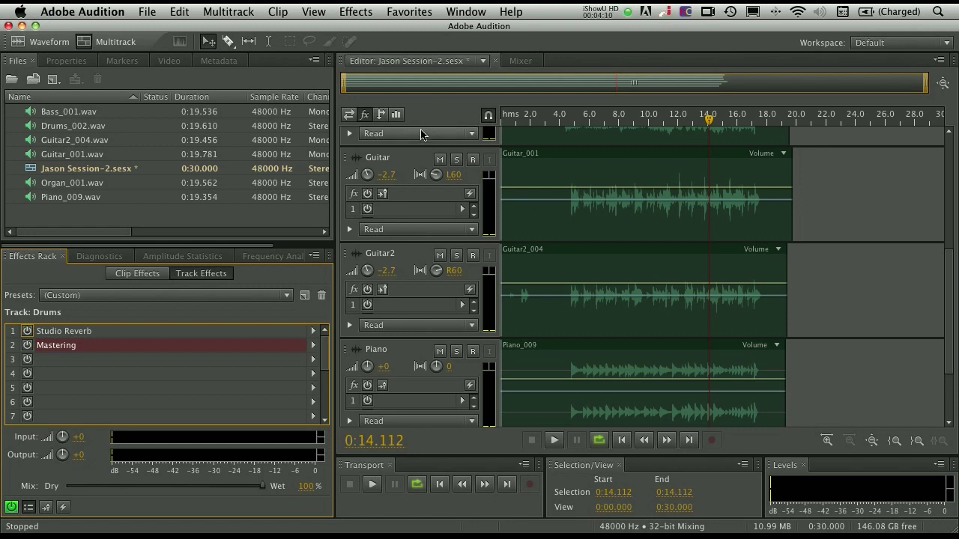
# Step: Solo Guitar and Guitar2, and route Guitar's first send to a new stereo bus
pyautogui.click(457, 159)
pyautogui.click(457, 256)
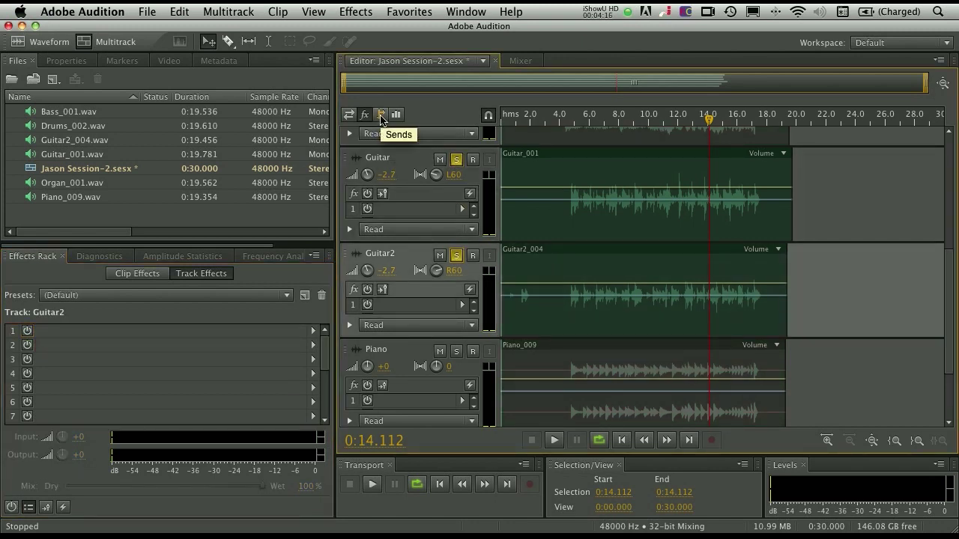
pyautogui.click(381, 116)
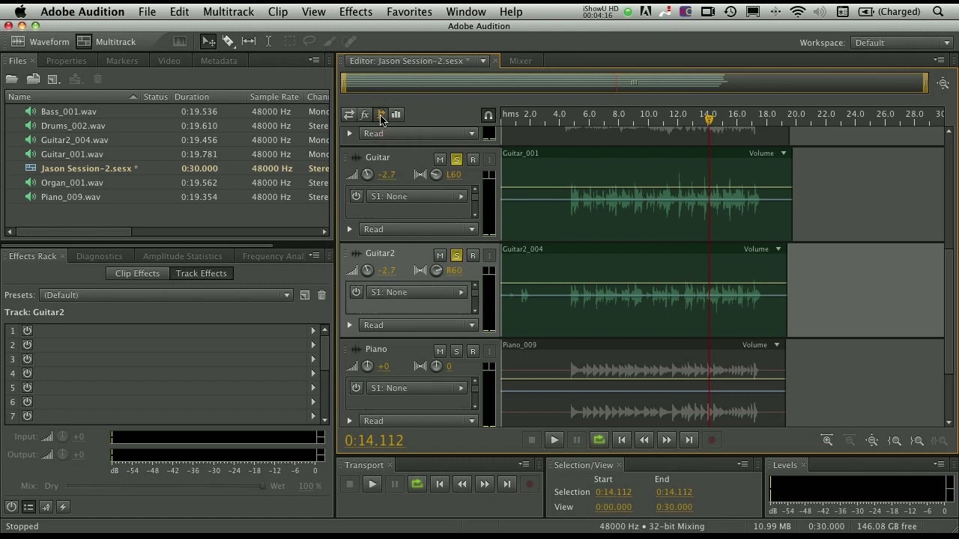
pyautogui.click(460, 196)
pyautogui.moveTo(504, 226)
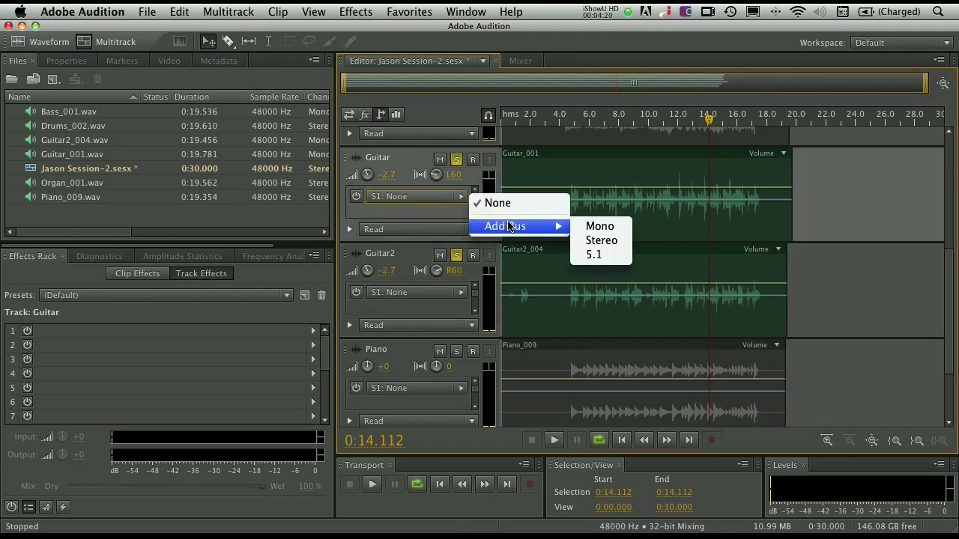
pyautogui.click(611, 242)
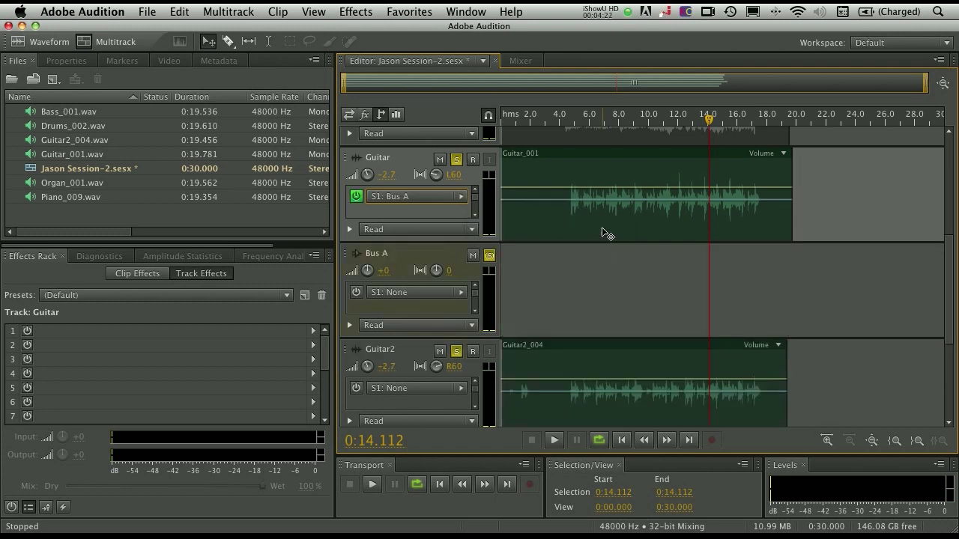
# Step: Rename the Bus A mixer channel to GuitarFX
pyautogui.click(520, 62)
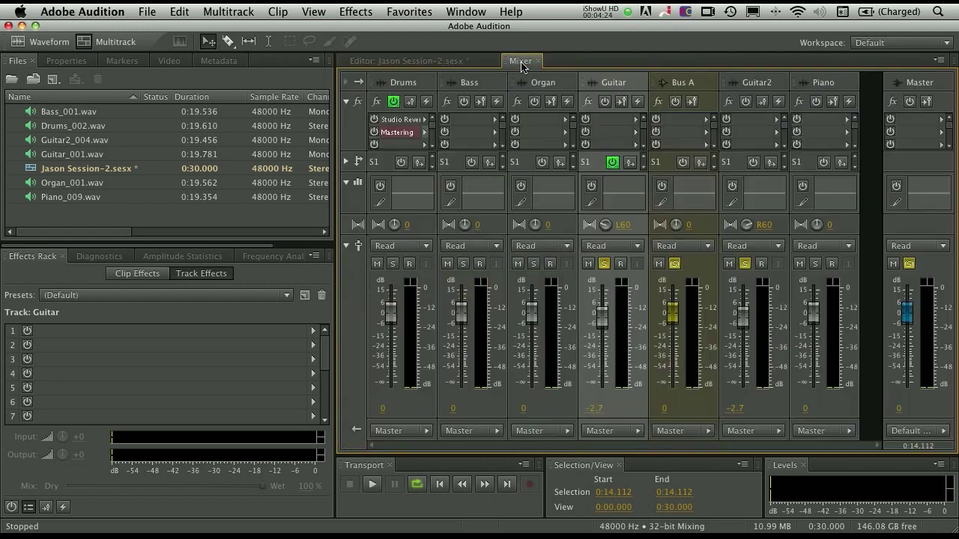
pyautogui.click(682, 83)
pyautogui.click(684, 83)
pyautogui.write('GuitarFX')
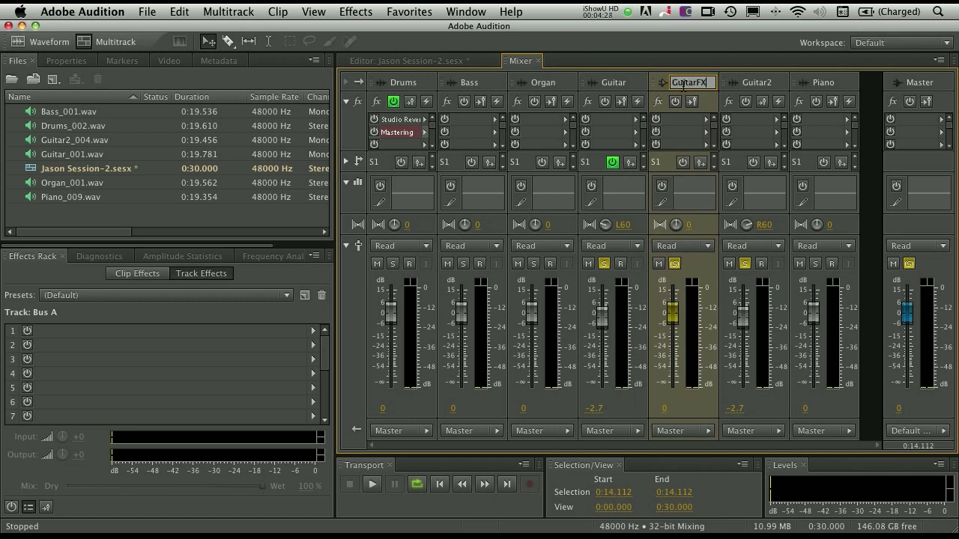
pyautogui.press('Return')
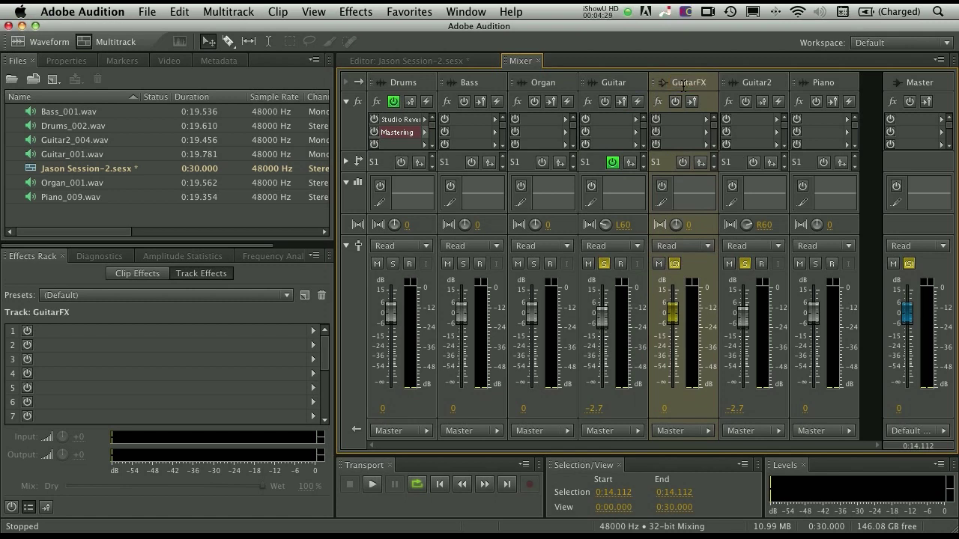
# Step: Collapse the EQ section to compact buttons and move the GuitarFX strip after Guitar2
pyautogui.click(346, 102)
pyautogui.click(346, 124)
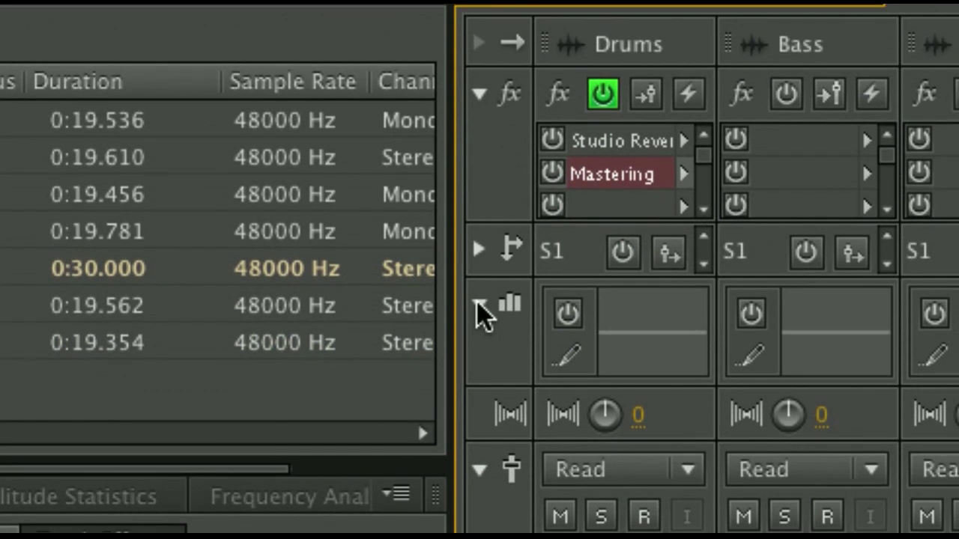
pyautogui.click(479, 468)
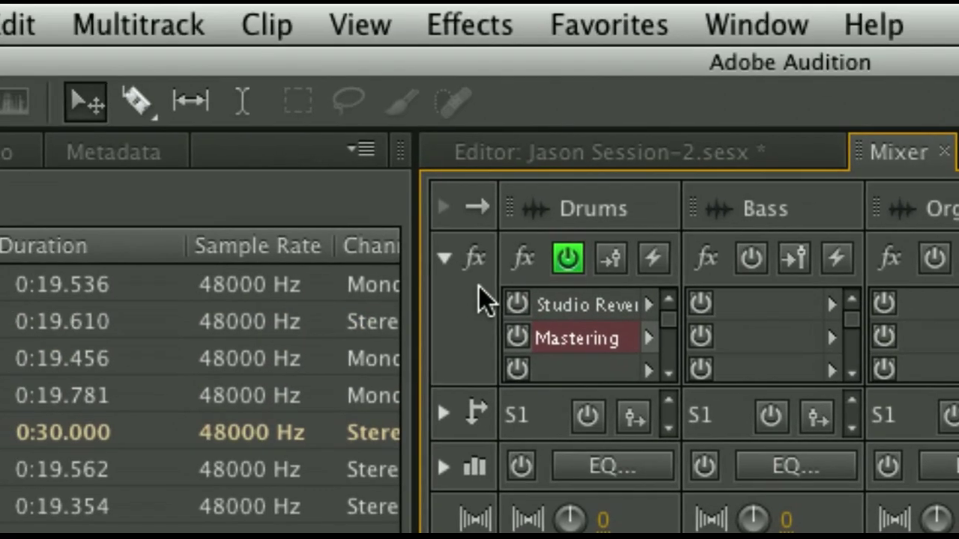
pyautogui.click(444, 259)
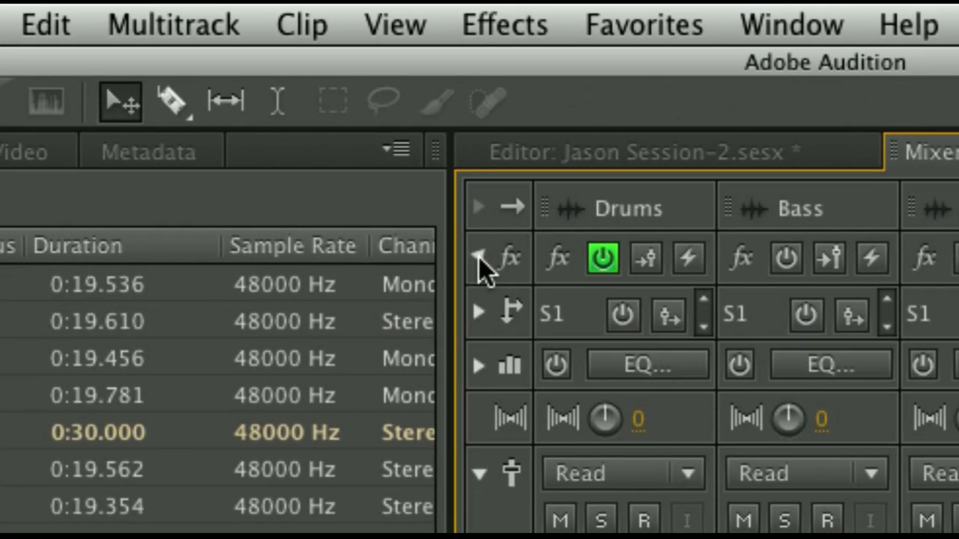
pyautogui.click(479, 257)
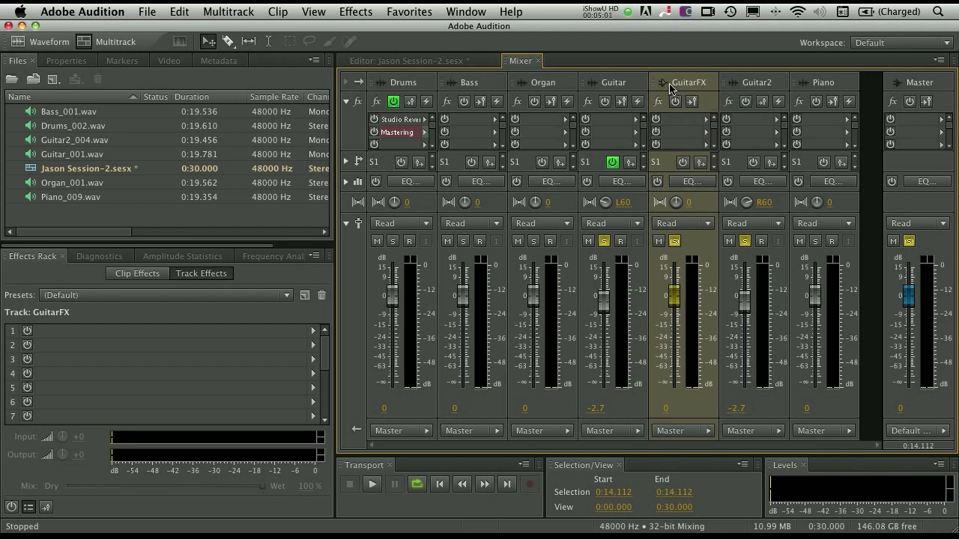
pyautogui.moveTo(663, 83); pyautogui.dragTo(787, 82)
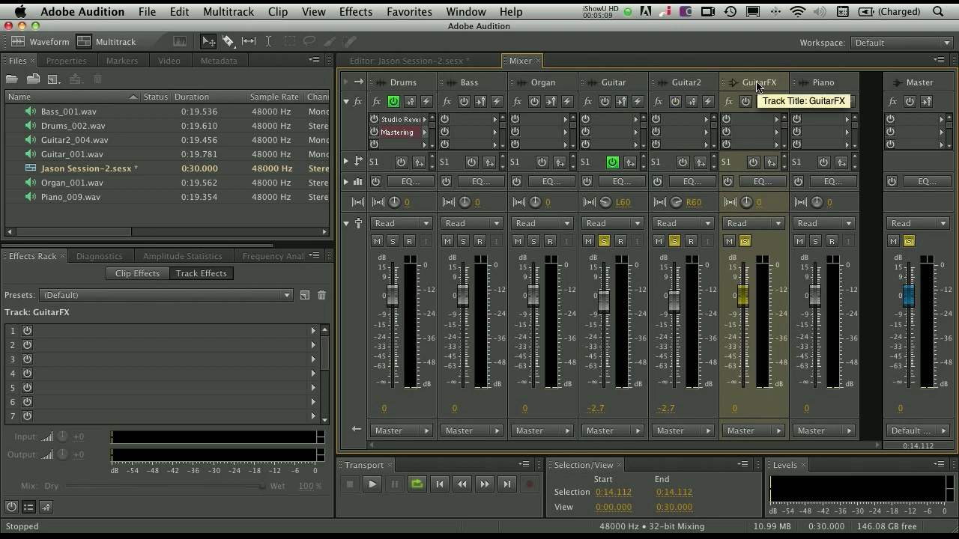
# Step: Show the mixer's Sends section and route Guitar2's send to the GuitarFX bus
pyautogui.click(346, 102)
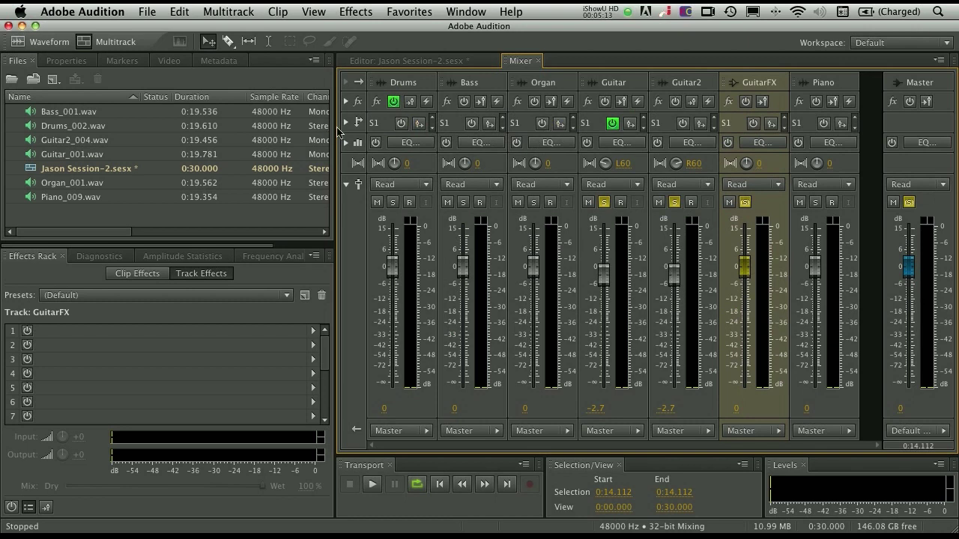
pyautogui.click(346, 123)
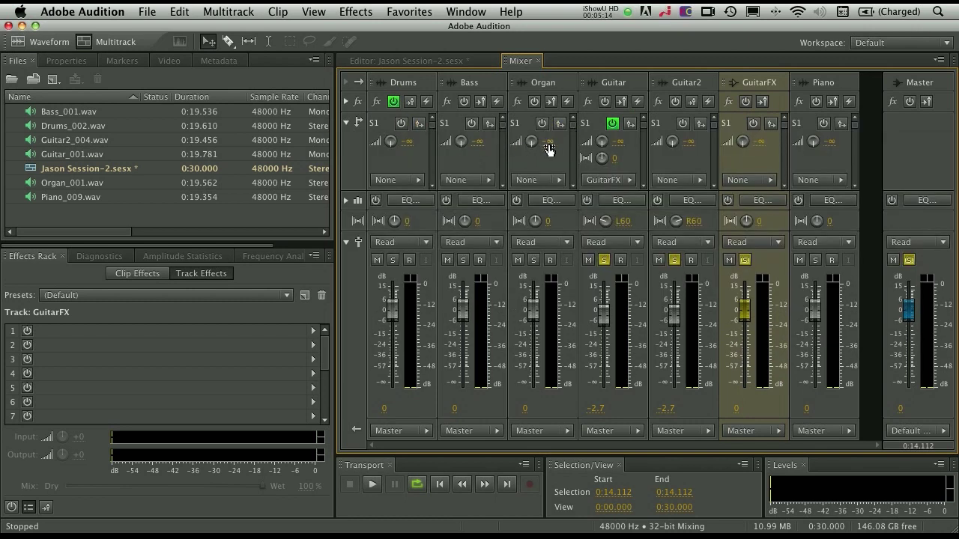
pyautogui.click(628, 180)
pyautogui.moveTo(671, 233)
pyautogui.press('Escape')
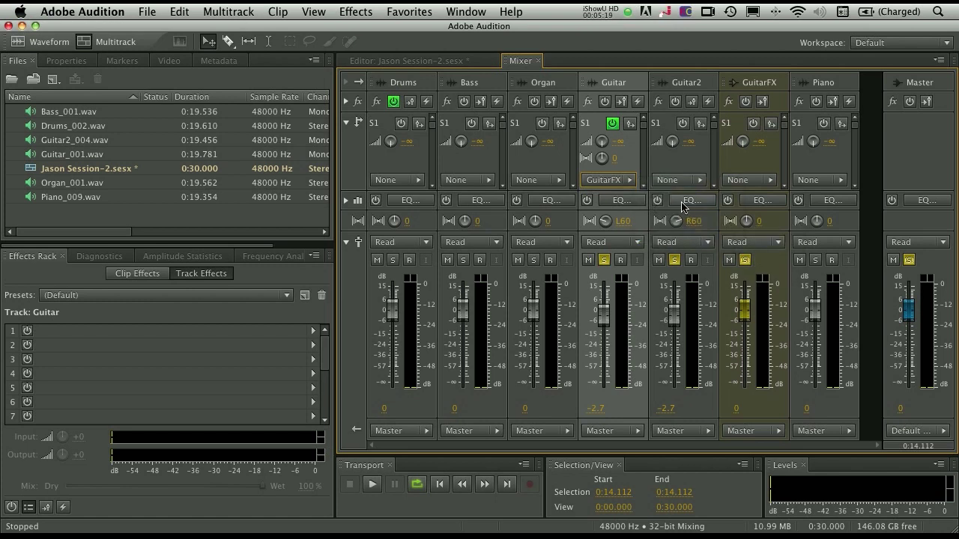
pyautogui.click(698, 182)
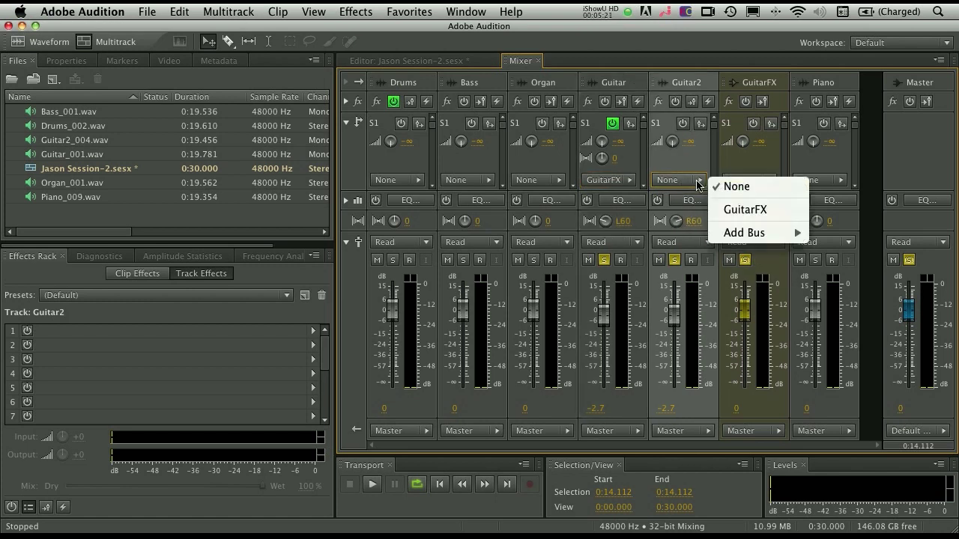
pyautogui.click(739, 212)
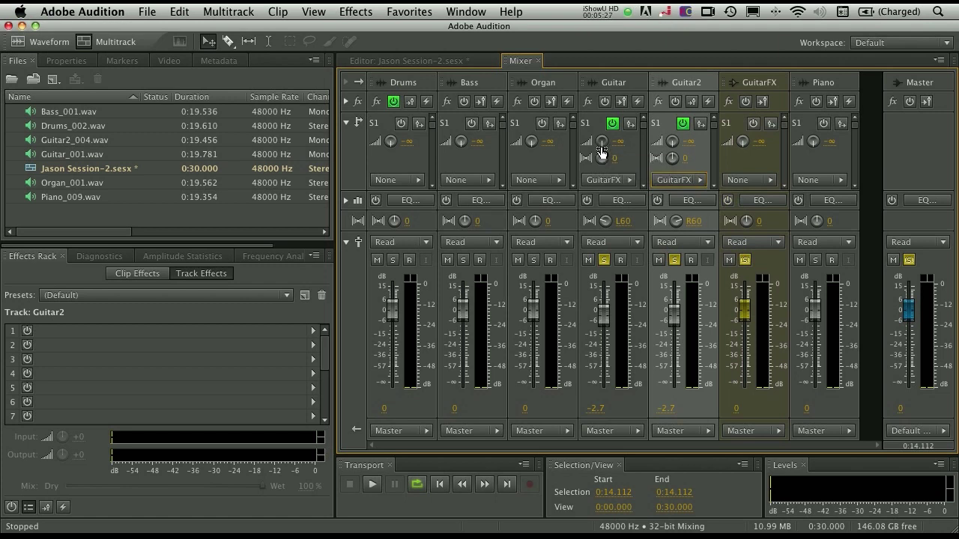
# Step: Set both Guitar and Guitar2 send levels to +0 and pan the Guitar send left
pyautogui.moveTo(602, 141); pyautogui.dragTo(606, 137)
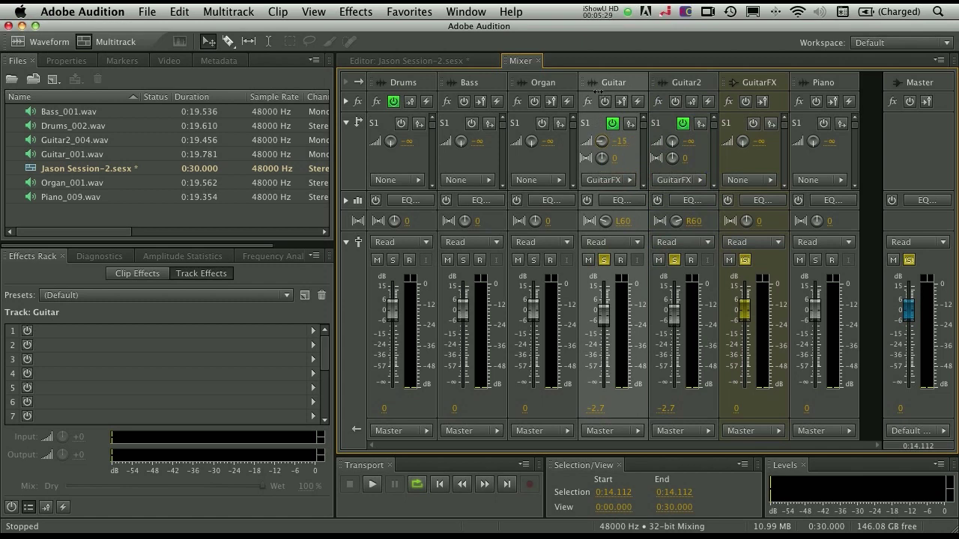
pyautogui.moveTo(603, 142); pyautogui.dragTo(601, 147)
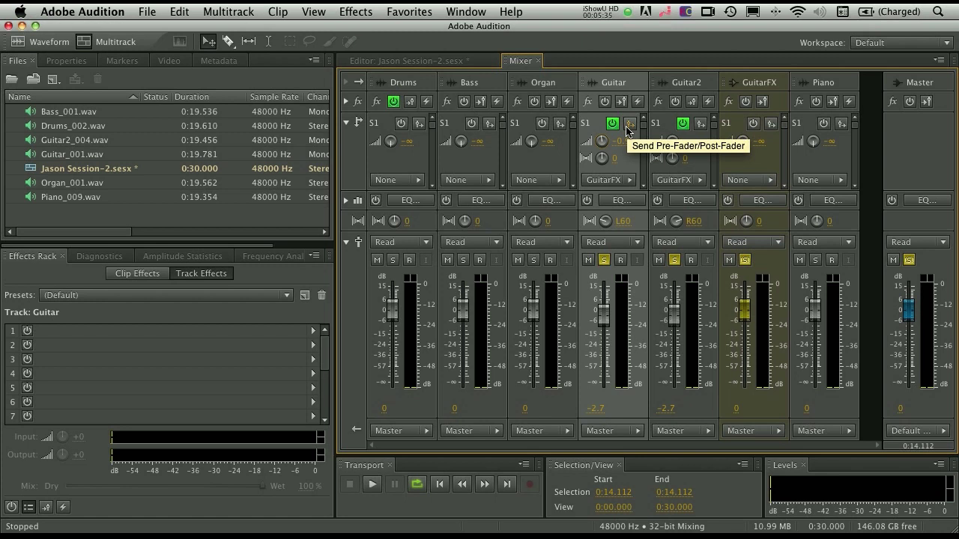
pyautogui.click(618, 143)
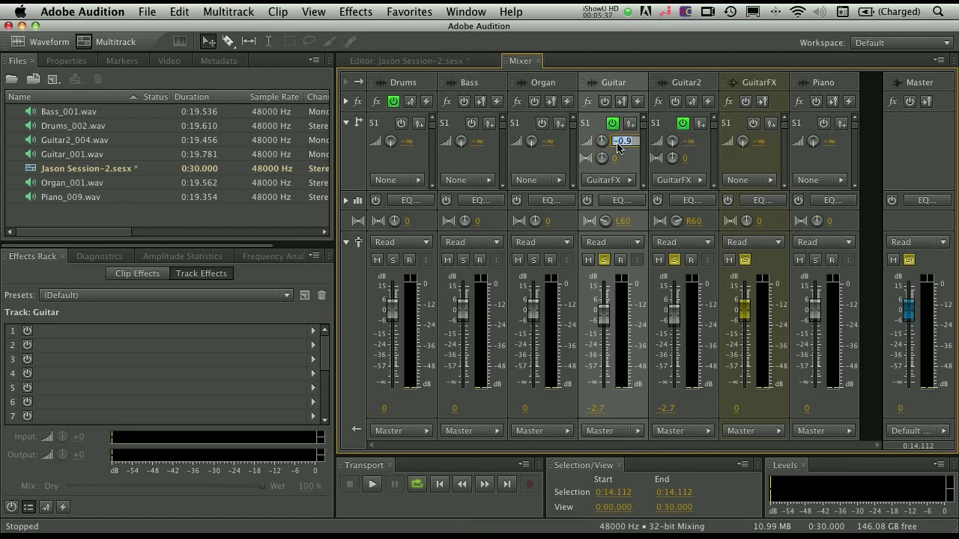
pyautogui.write('0')
pyautogui.press('Tab')
pyautogui.write('0')
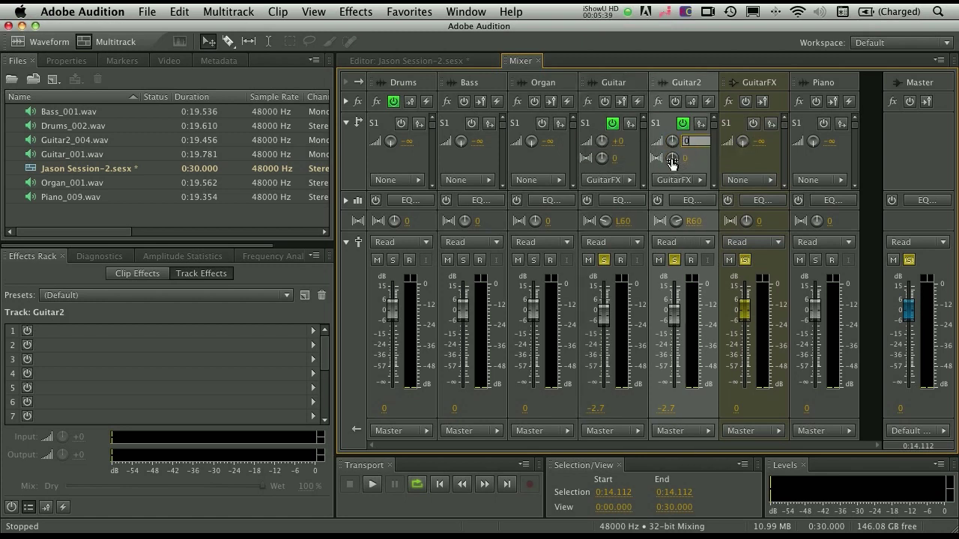
pyautogui.press('Return')
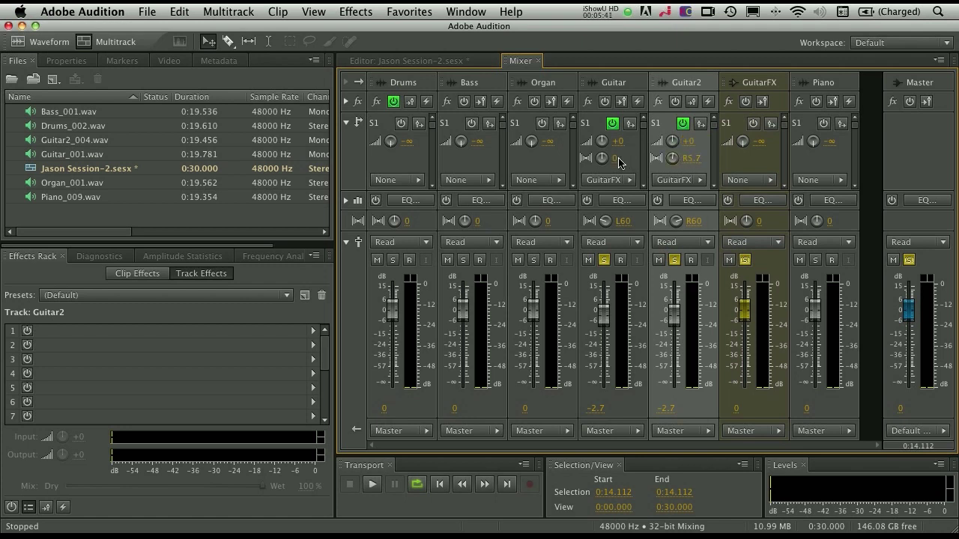
pyautogui.moveTo(604, 158); pyautogui.dragTo(575, 160)
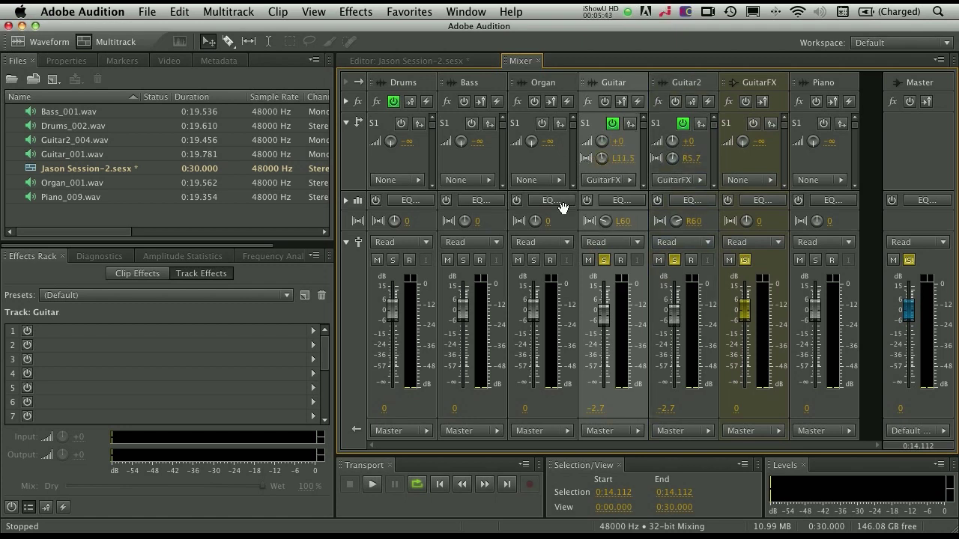
# Step: Insert Studio Reverb in GuitarFX slot 1 with the Vocal Reverb (large) preset, nudging wet level slightly
pyautogui.click(345, 123)
pyautogui.click(345, 101)
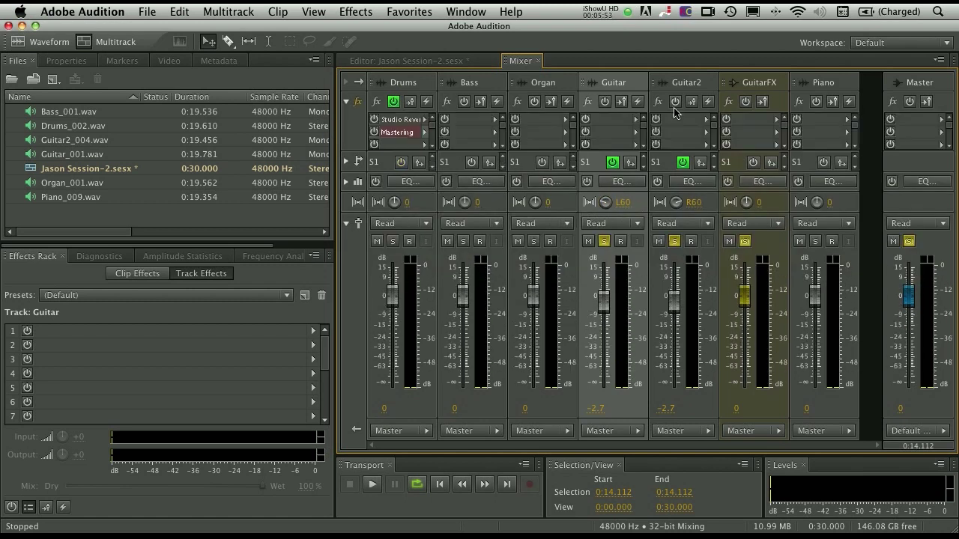
pyautogui.click(778, 119)
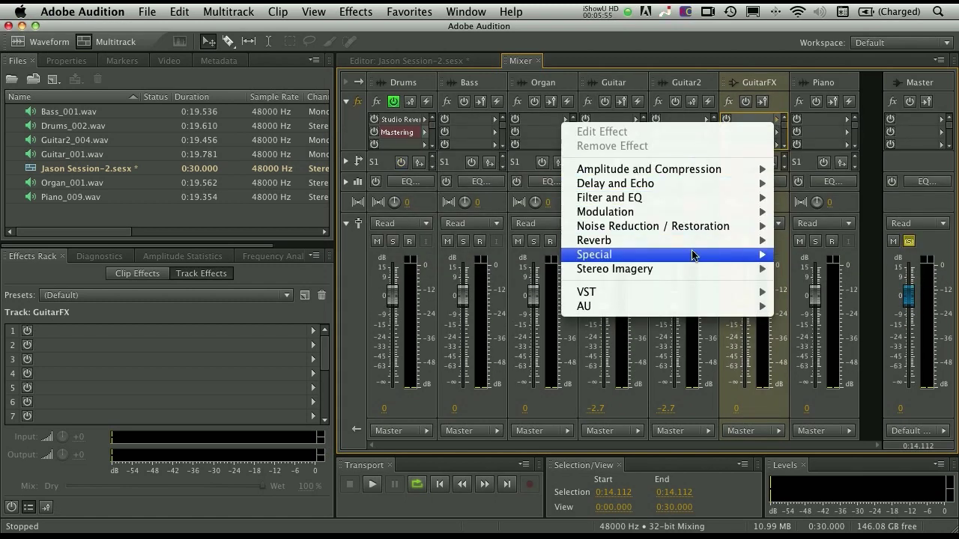
pyautogui.moveTo(692, 257)
pyautogui.moveTo(704, 242)
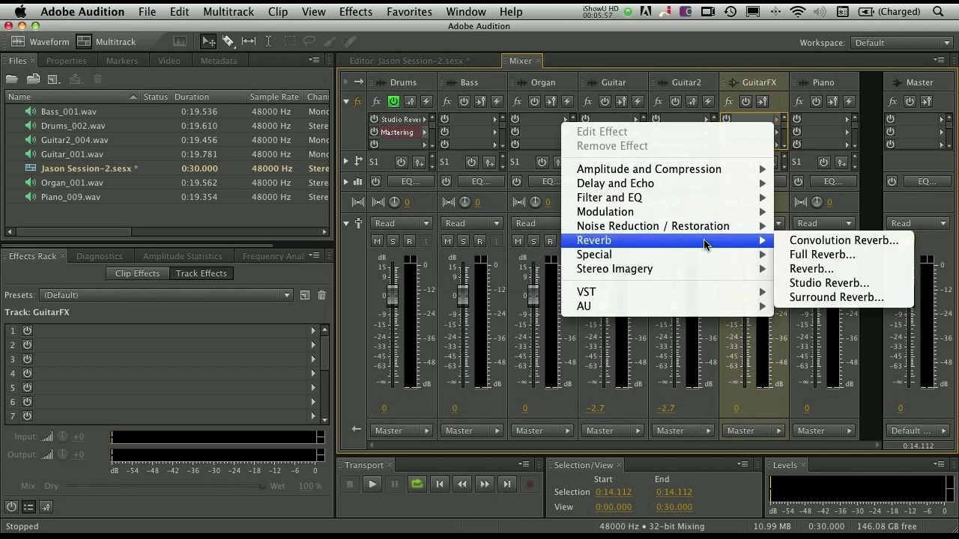
pyautogui.click(824, 283)
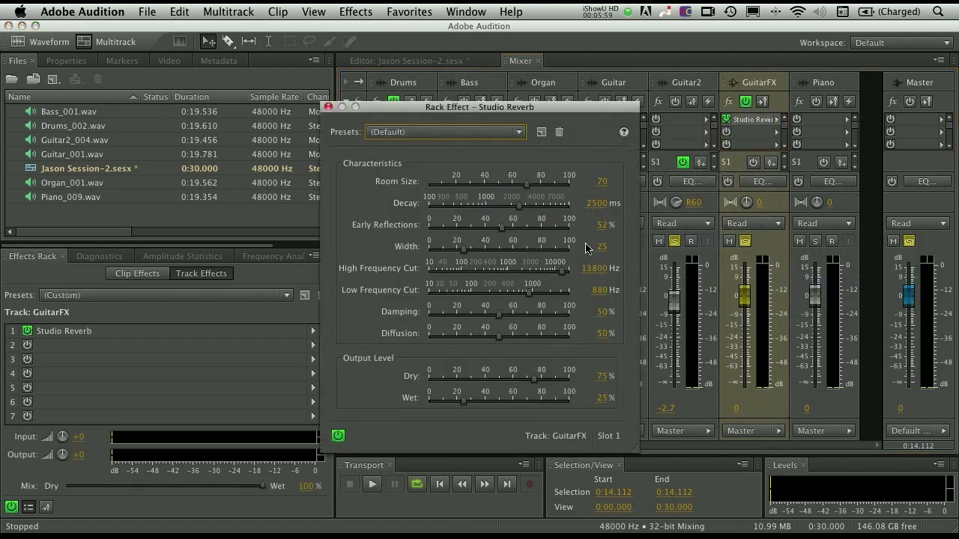
pyautogui.click(421, 132)
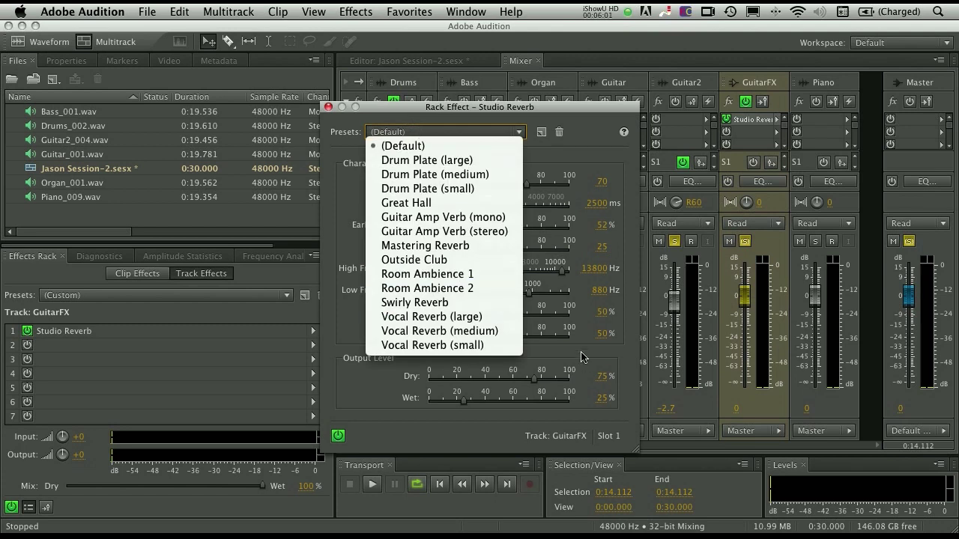
pyautogui.click(464, 316)
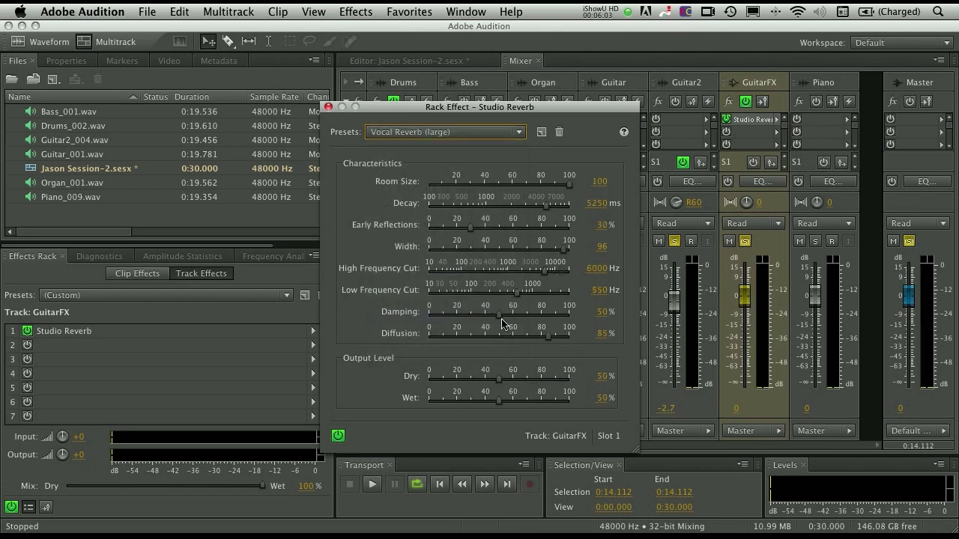
pyautogui.moveTo(500, 401)
pyautogui.mouseDown()
pyautogui.moveTo(523, 402)
pyautogui.moveTo(485, 383)
pyautogui.moveTo(493, 384)
pyautogui.mouseUp()
# Step: Close the reverb window, set the playhead to about 4.4 s, and play the session in the Mixer
pyautogui.click(328, 107)
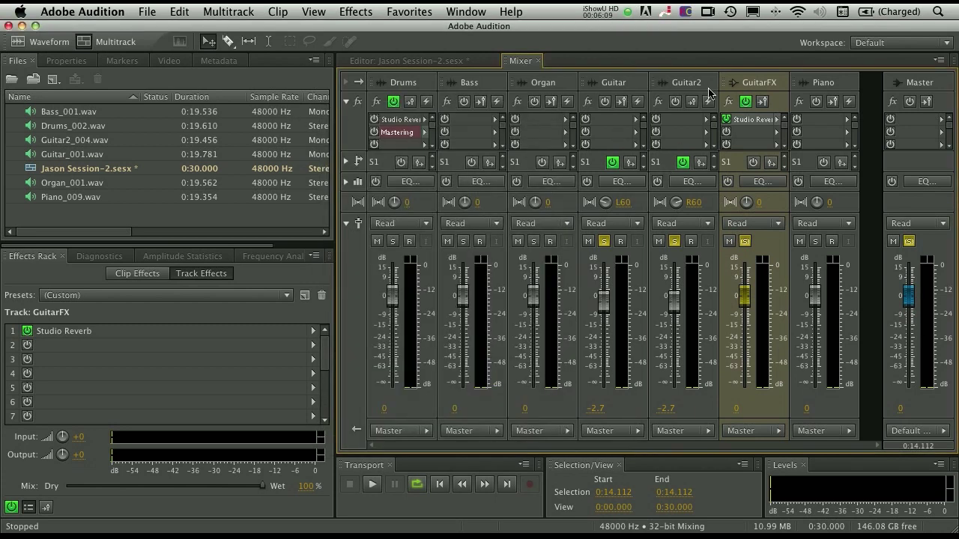
pyautogui.click(383, 62)
pyautogui.moveTo(708, 120); pyautogui.dragTo(566, 124)
pyautogui.click(517, 61)
pyautogui.press('space')
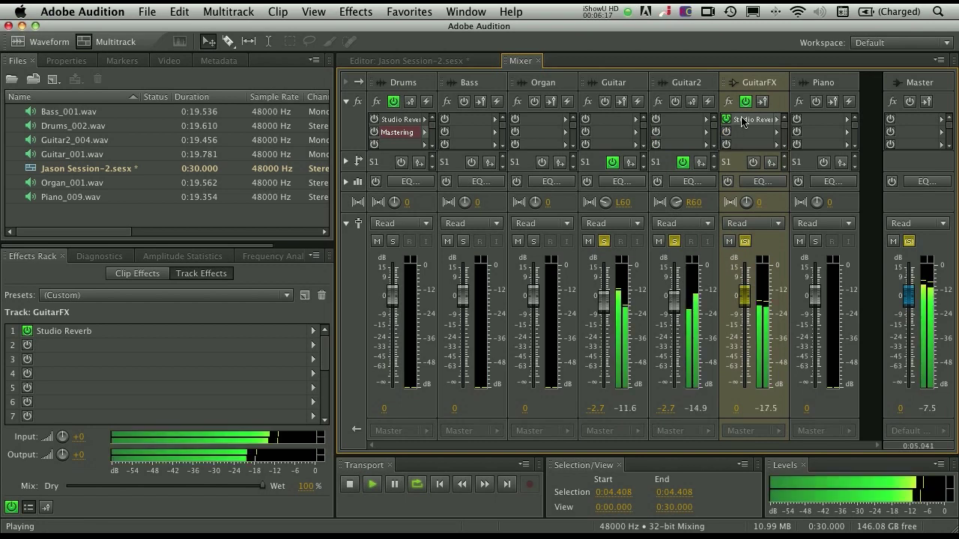
# Step: Compare GuitarFX's Studio Reverb bypassed and on, stop, close it, and set the GuitarFX fader to +1 dB
pyautogui.doubleClick(746, 123)
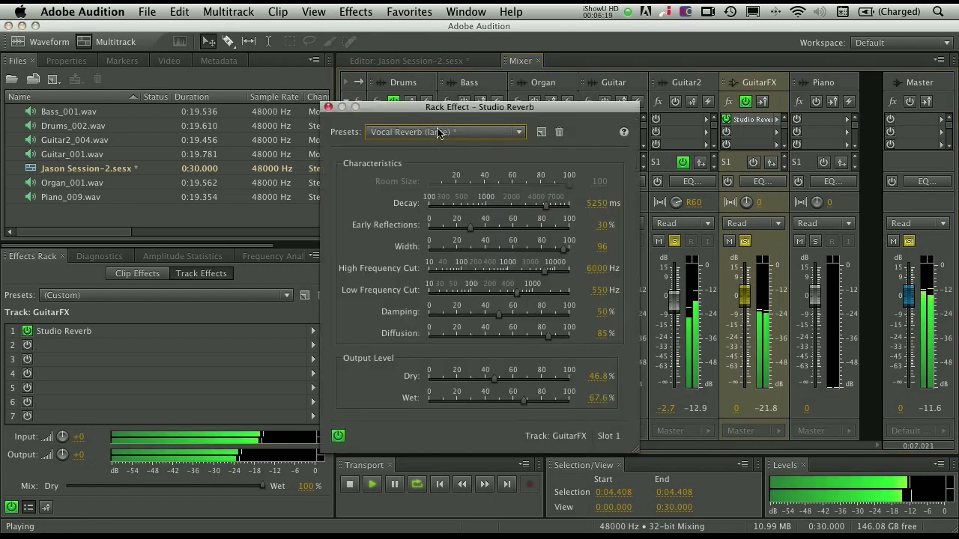
pyautogui.click(338, 436)
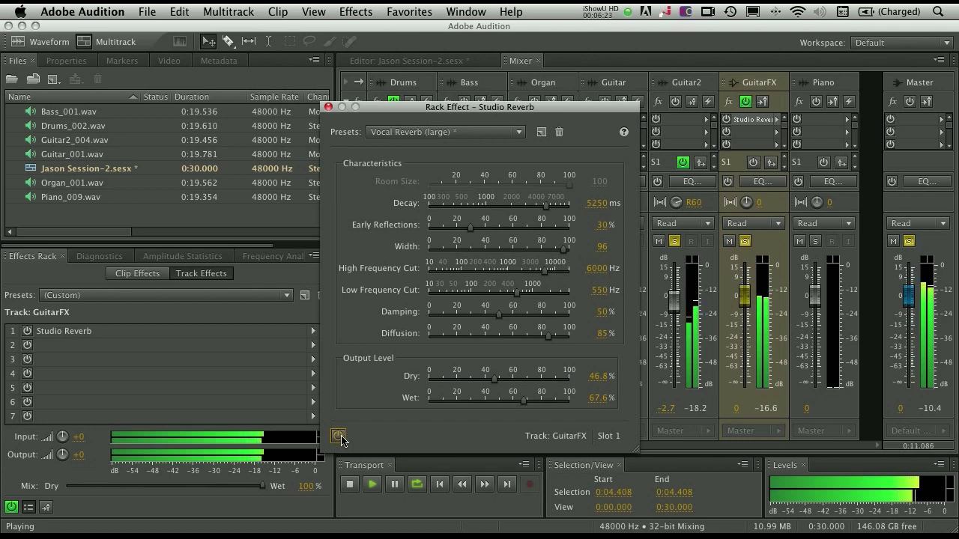
pyautogui.click(339, 436)
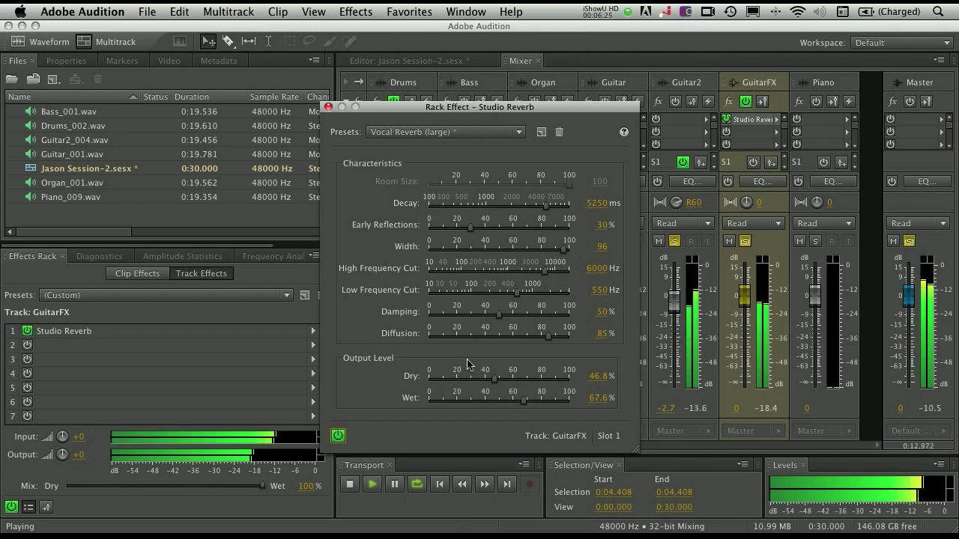
pyautogui.moveTo(517, 135); pyautogui.dragTo(448, 88)
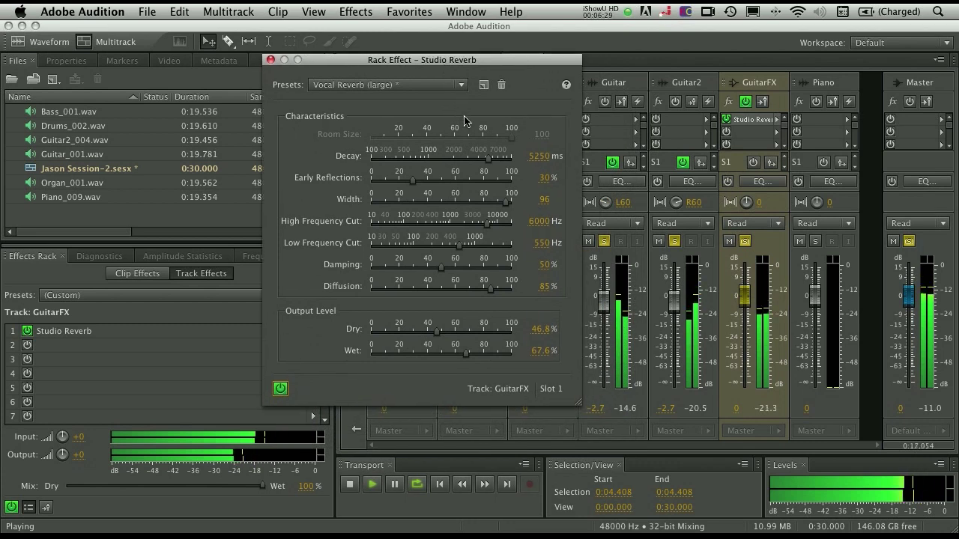
pyautogui.press('space')
pyautogui.click(271, 61)
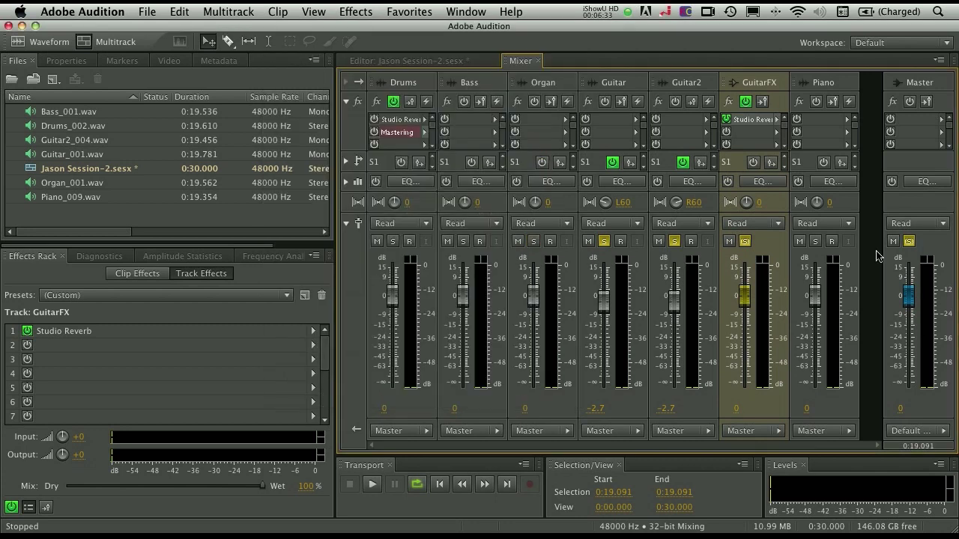
pyautogui.moveTo(751, 298)
pyautogui.mouseDown()
pyautogui.moveTo(744, 332)
pyautogui.moveTo(744, 293)
pyautogui.mouseUp()
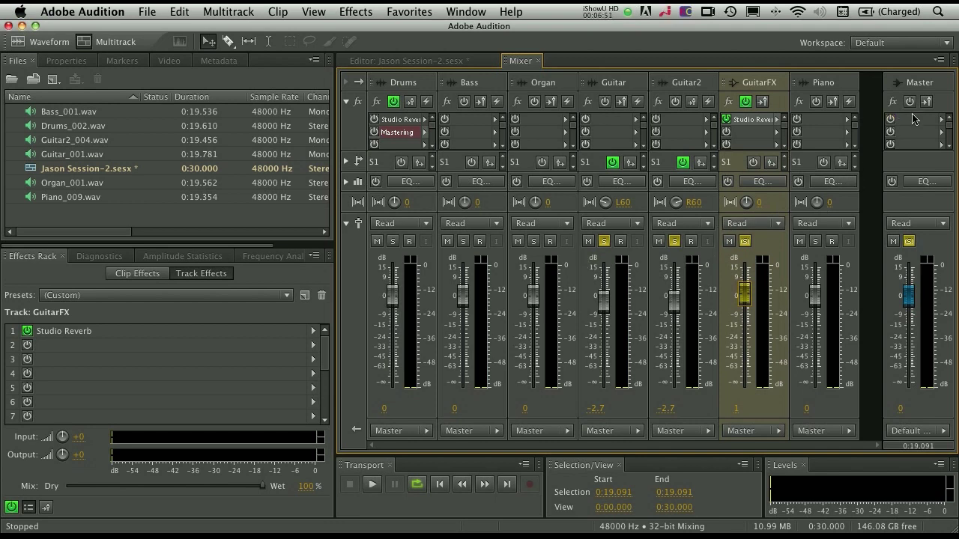
# Step: Add a Multiband Compressor to the Master track's insert slot using the Broadcast preset
pyautogui.click(941, 119)
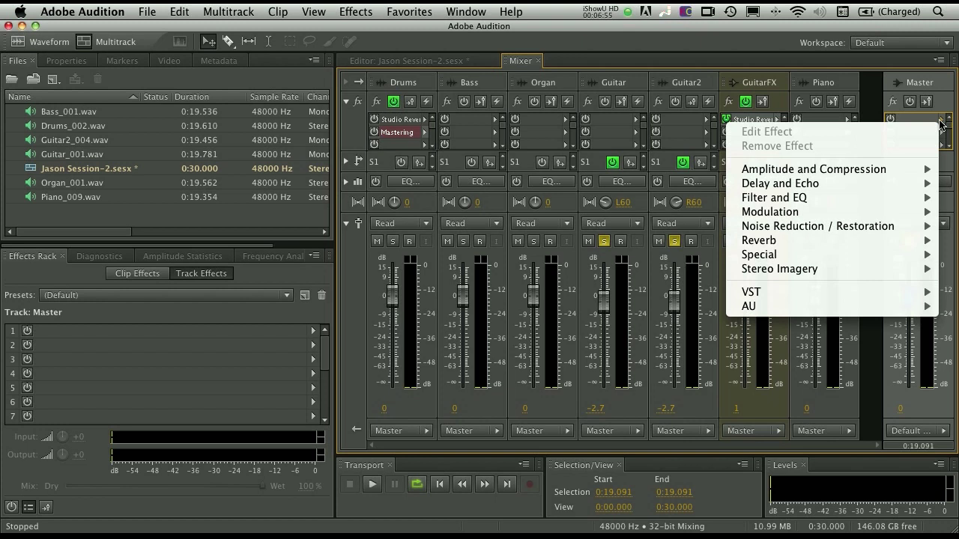
pyautogui.moveTo(856, 171)
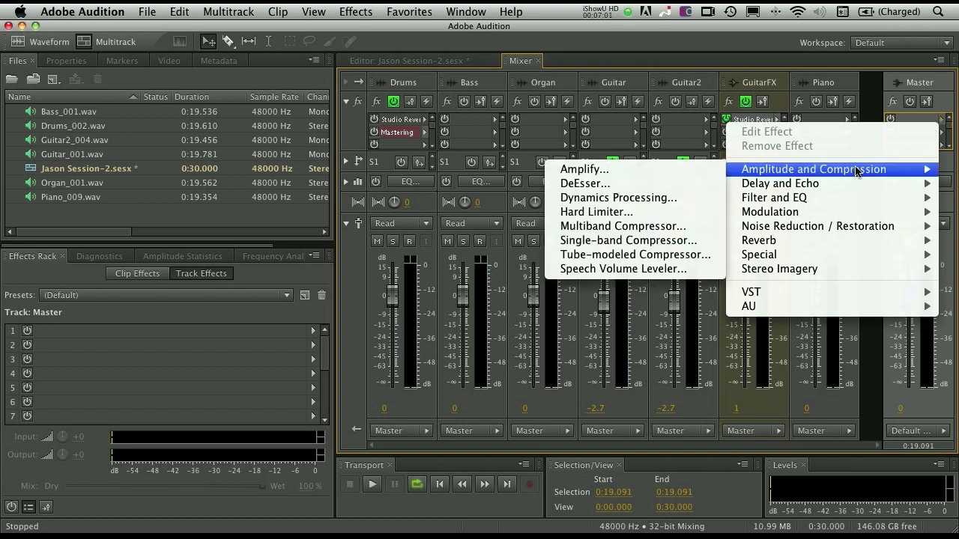
pyautogui.click(684, 228)
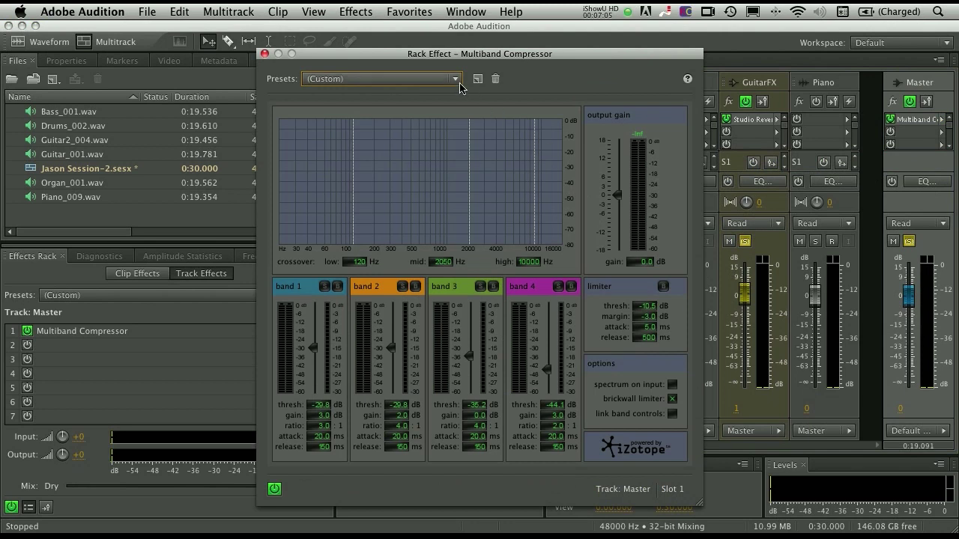
pyautogui.click(454, 80)
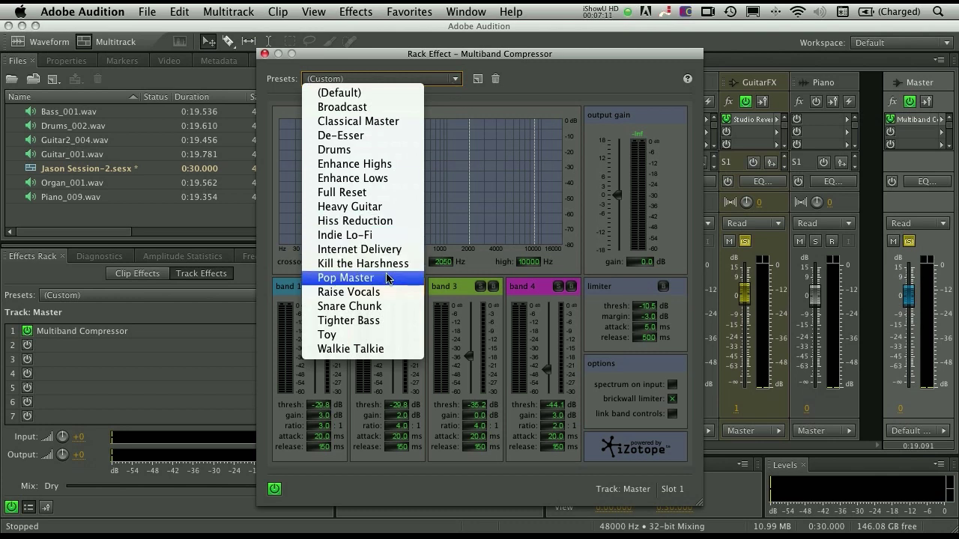
pyautogui.click(360, 111)
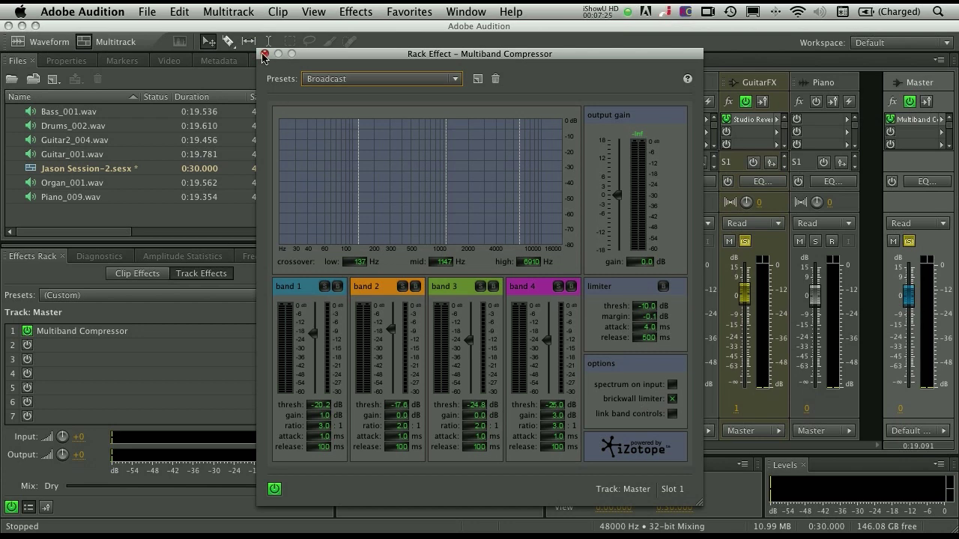
# Step: Close the Multiband Compressor window and go to File > Export > Multitrack Mixdown > Entire Session
pyautogui.click(264, 54)
pyautogui.click(145, 11)
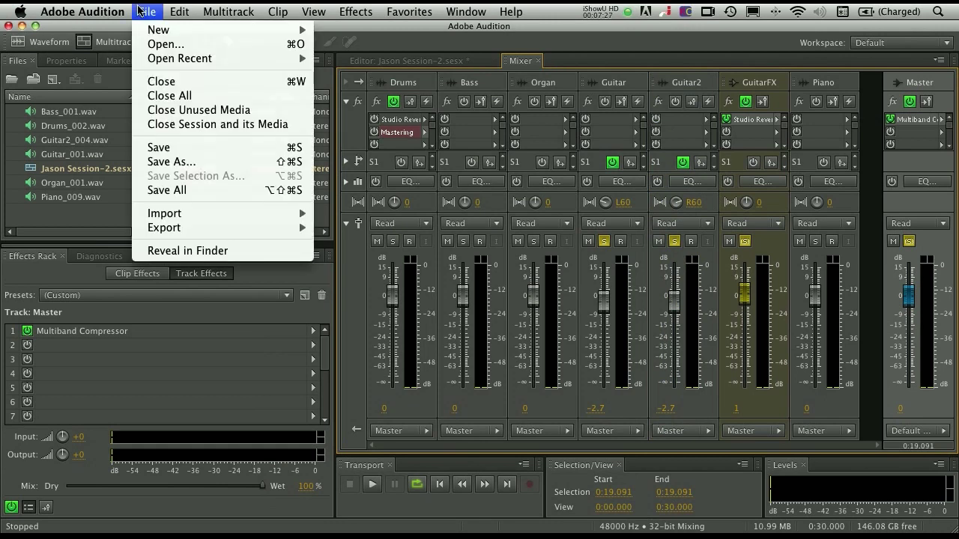
pyautogui.moveTo(191, 228)
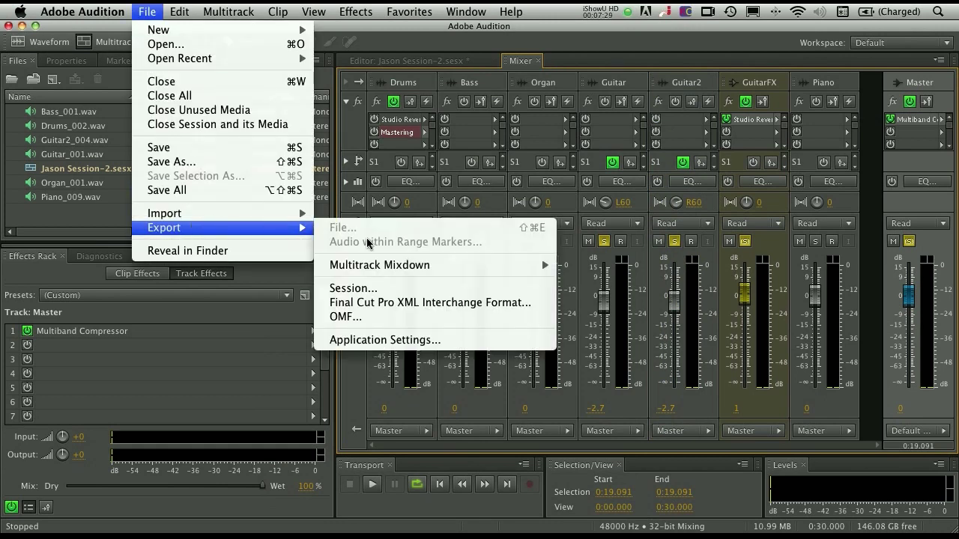
pyautogui.moveTo(397, 265)
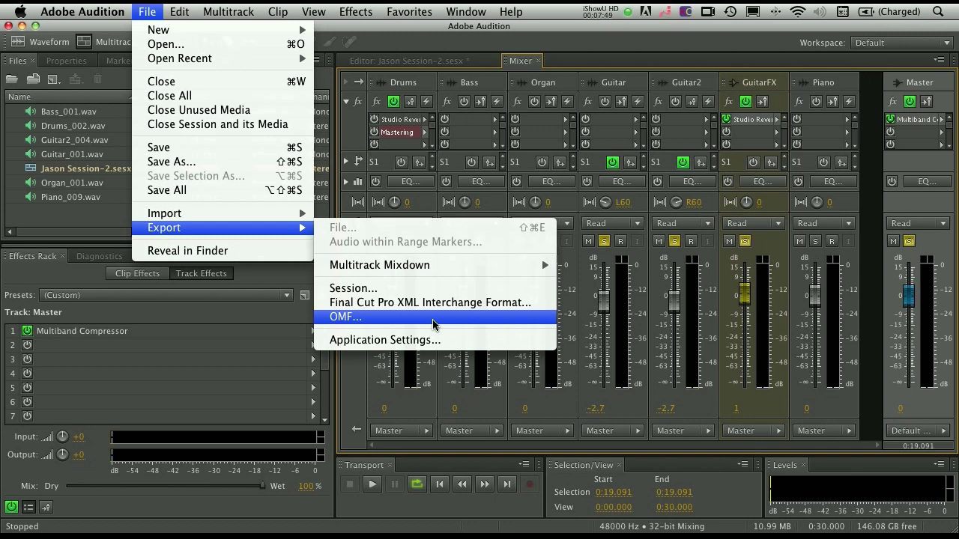
pyautogui.moveTo(449, 266)
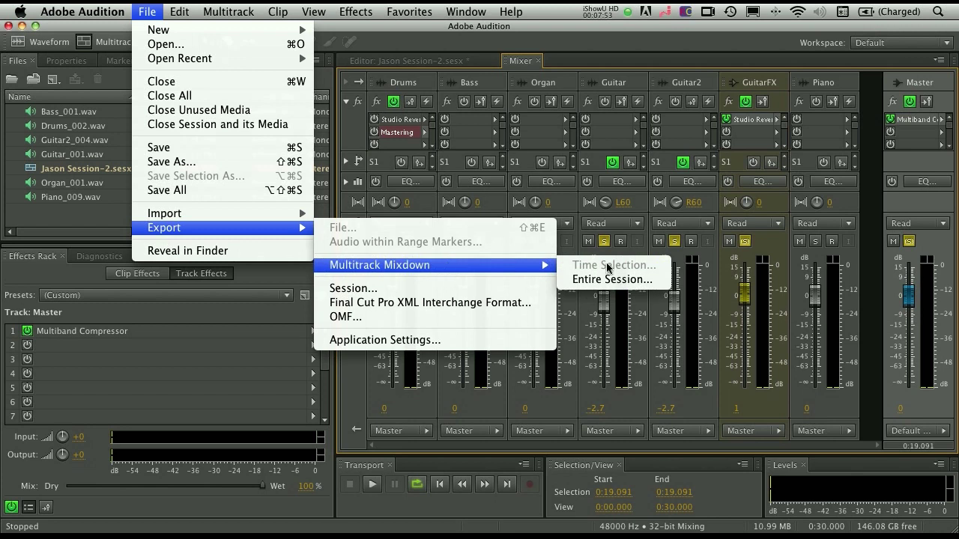
# Step: Start an Entire Session mixdown export, keeping Wave PCM as the format
pyautogui.click(616, 282)
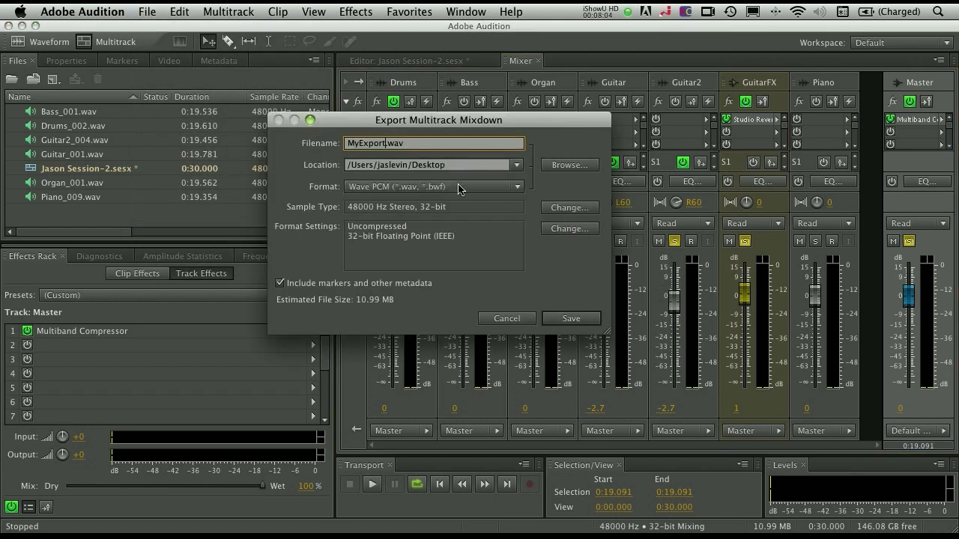
pyautogui.click(472, 189)
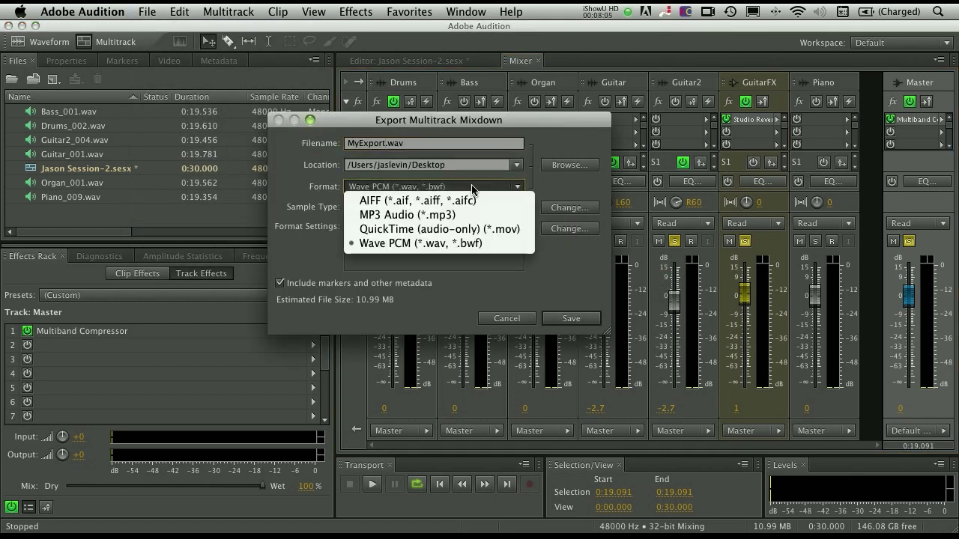
pyautogui.click(472, 189)
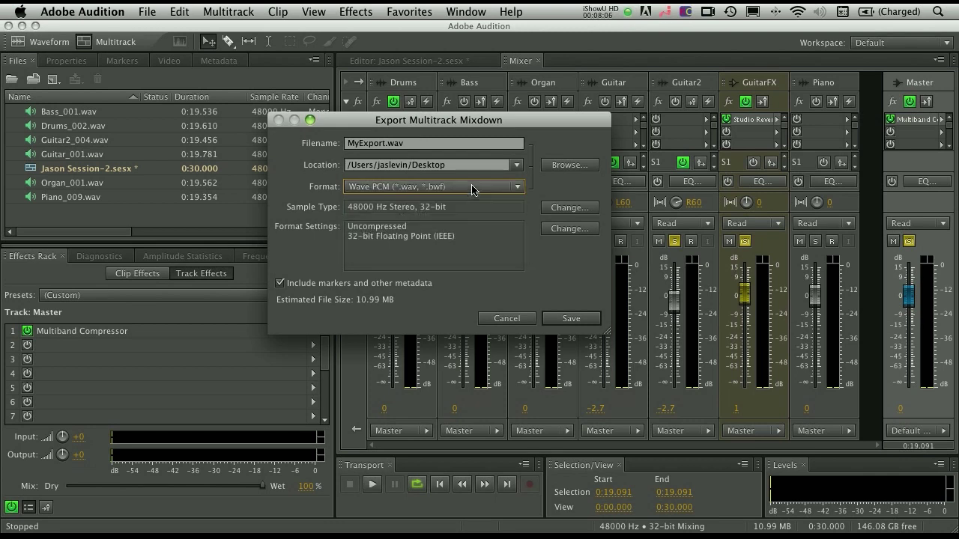
# Step: Keep 48000 Hz and 32-bit, enable dithering, and save the mixdown as MyExport.wav
pyautogui.click(560, 209)
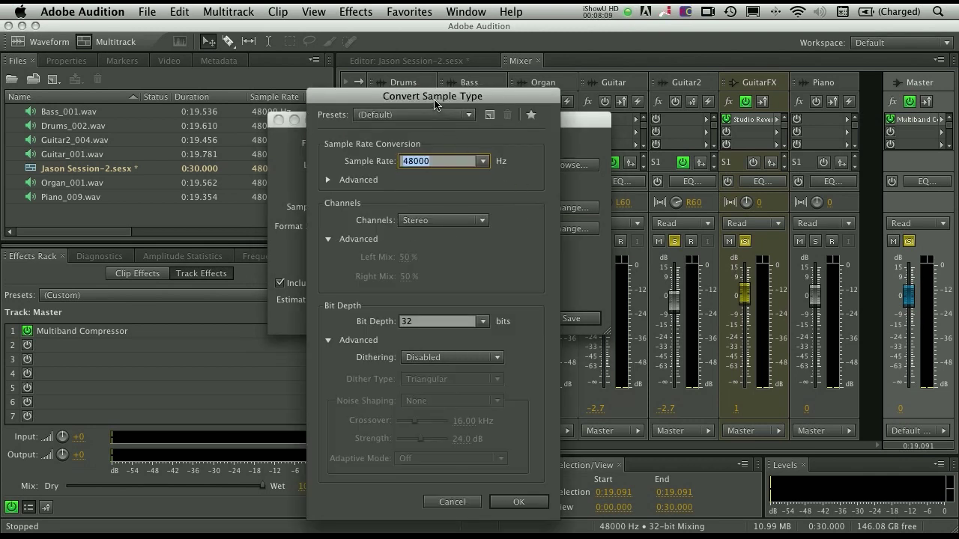
pyautogui.moveTo(435, 91); pyautogui.dragTo(449, 25)
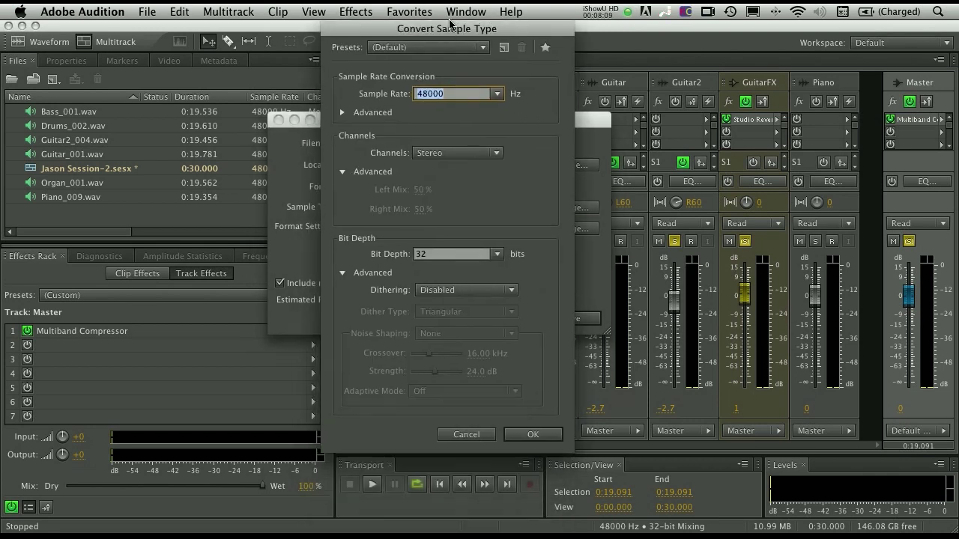
pyautogui.click(499, 96)
pyautogui.click(498, 96)
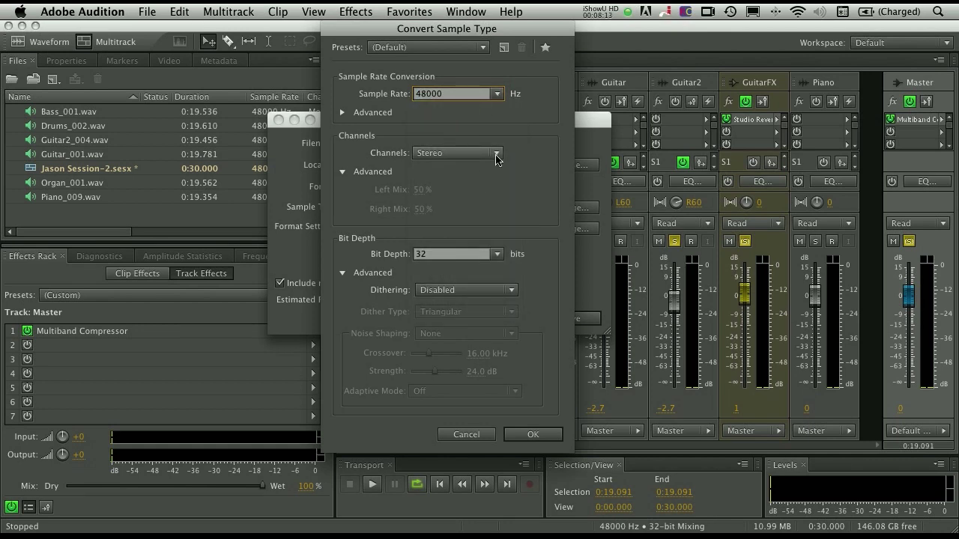
pyautogui.click(498, 254)
pyautogui.click(498, 254)
pyautogui.click(509, 290)
pyautogui.click(450, 317)
pyautogui.press('Up')
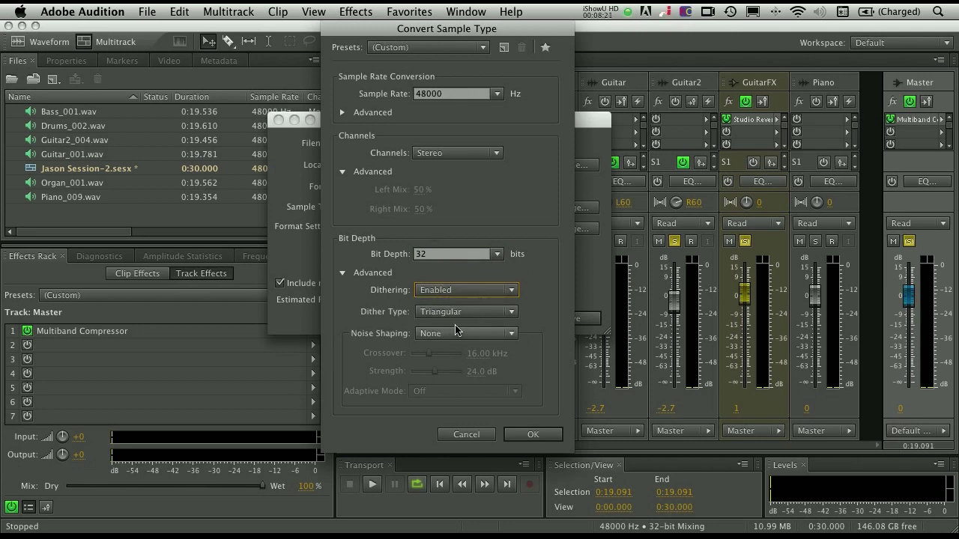
pyautogui.click(532, 435)
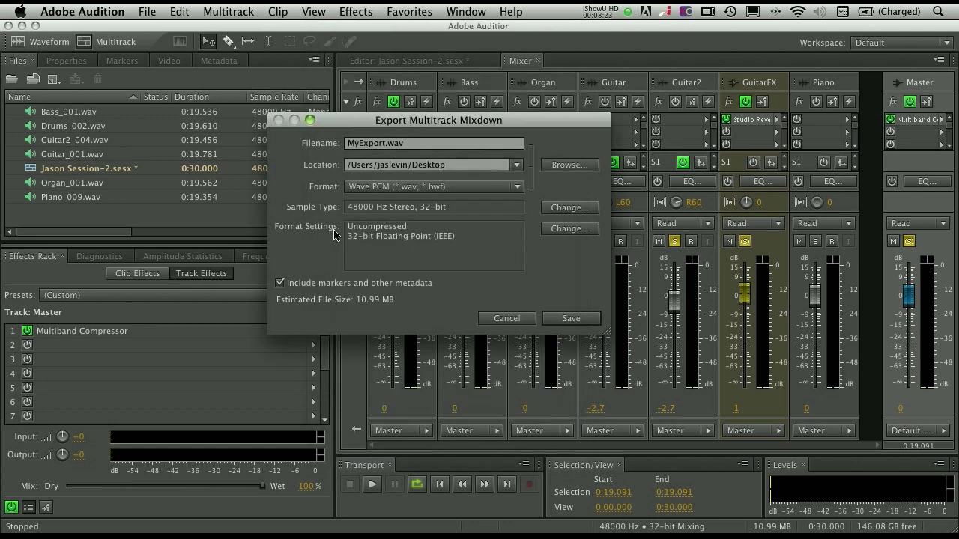
pyautogui.click(570, 318)
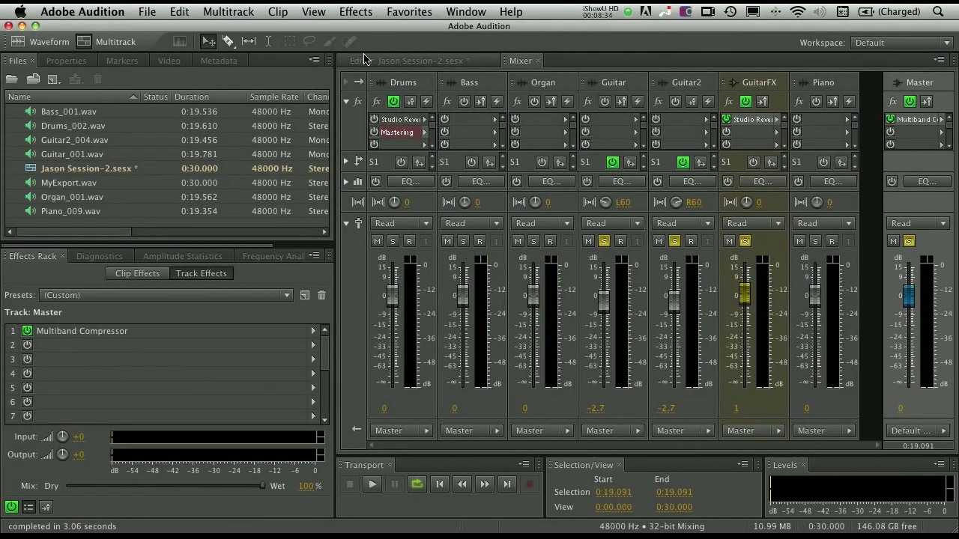
# Step: Open MyExport.wav in the waveform Editor and place the playhead near 4.7 seconds
pyautogui.click(365, 60)
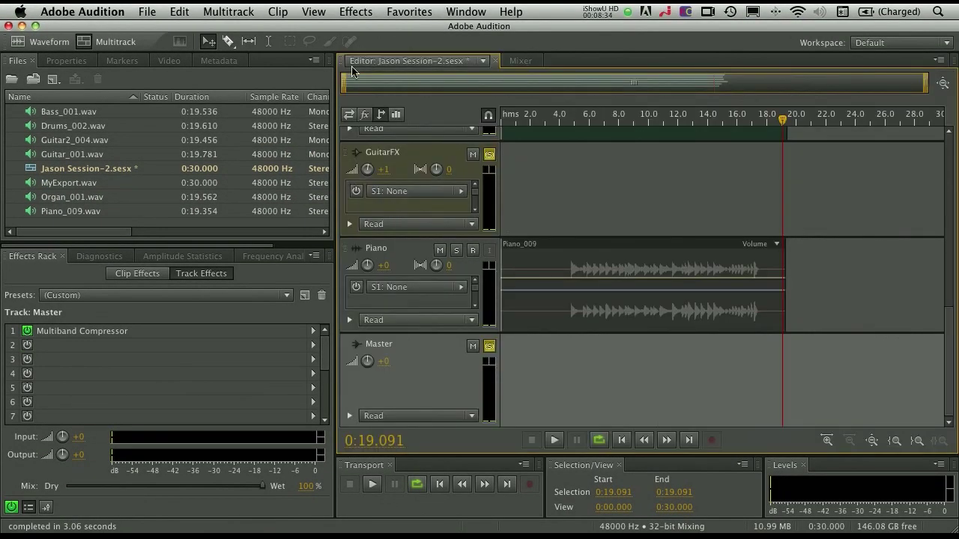
pyautogui.doubleClick(30, 186)
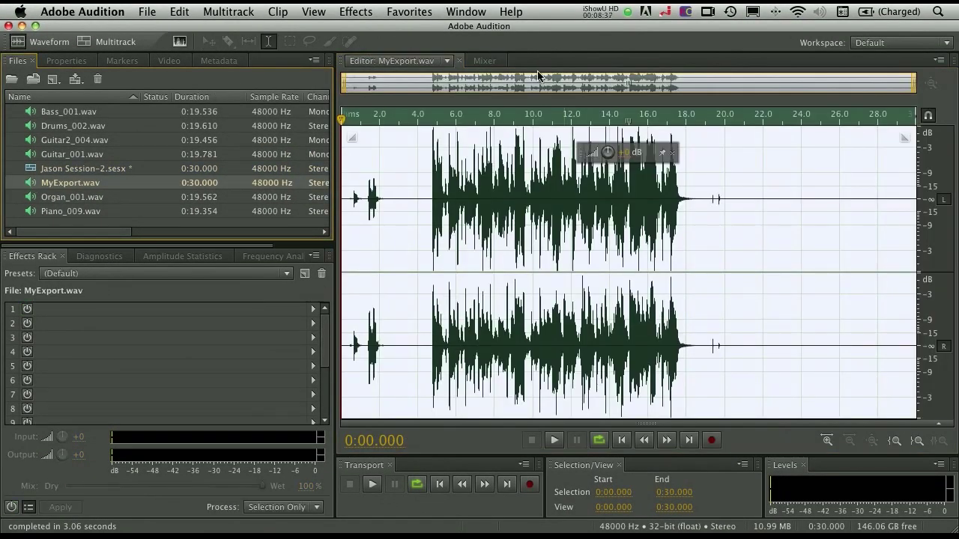
pyautogui.click(431, 177)
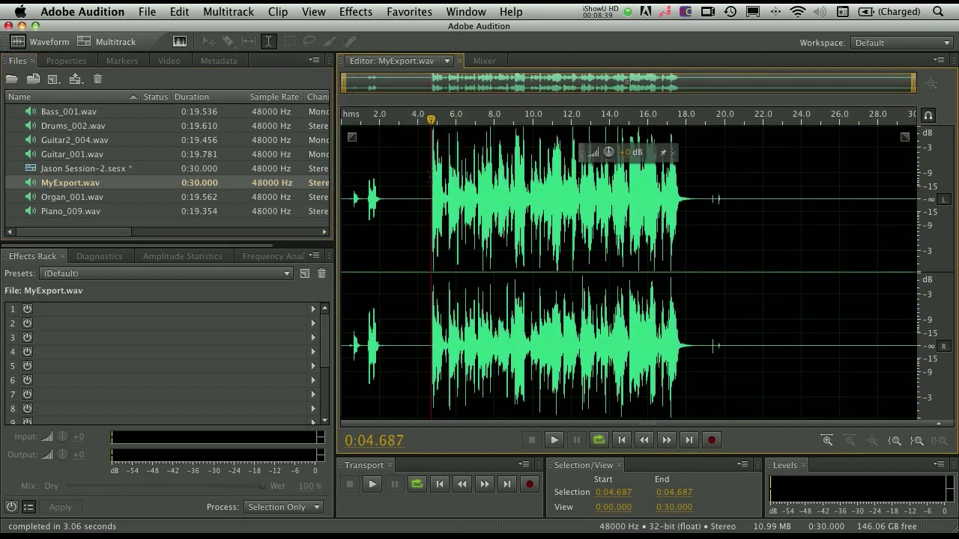